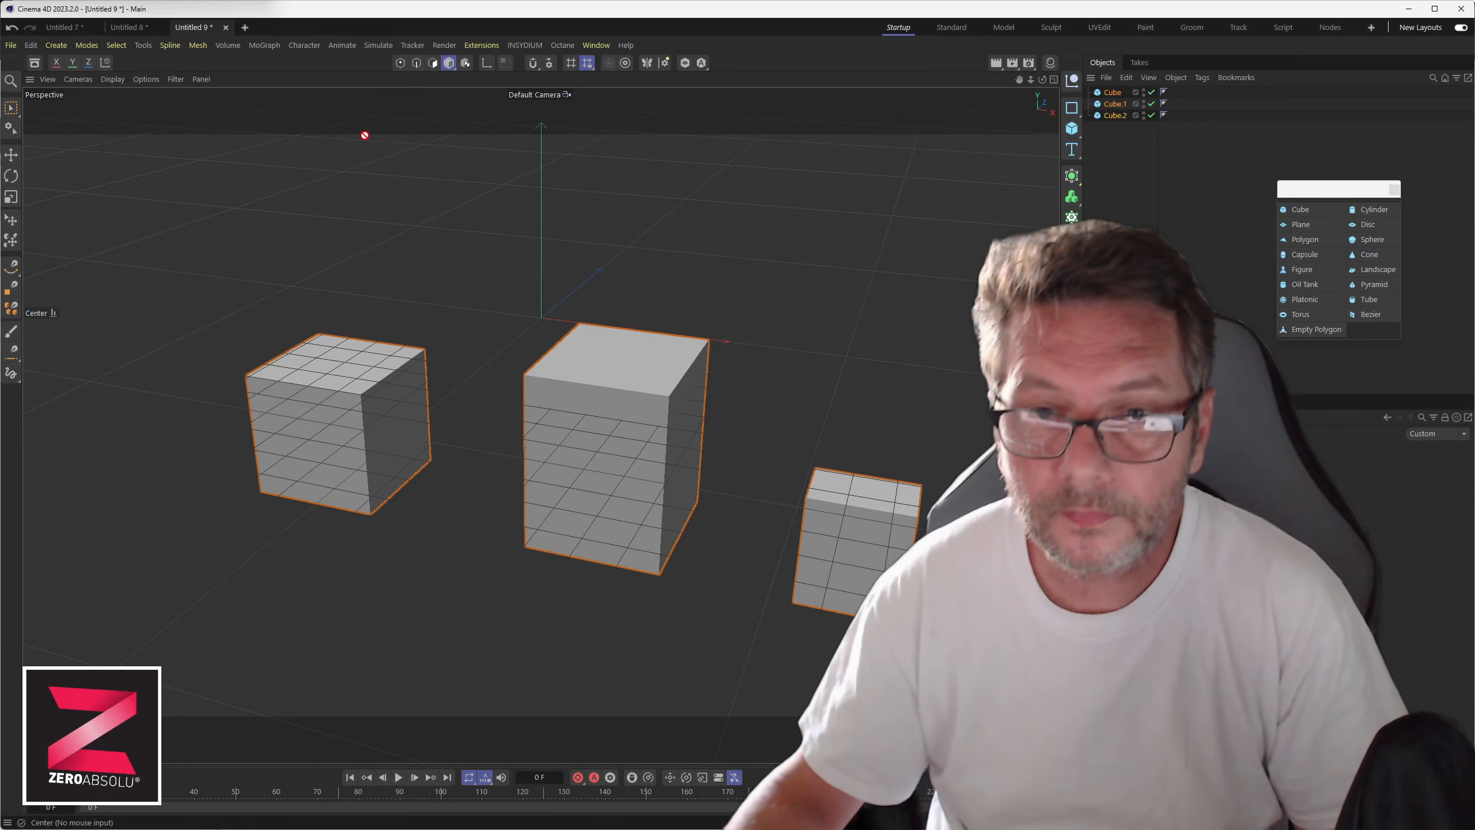
Step: Create a new project, add a cube primitive and reposition the floating primitives palette
left_click(244, 27)
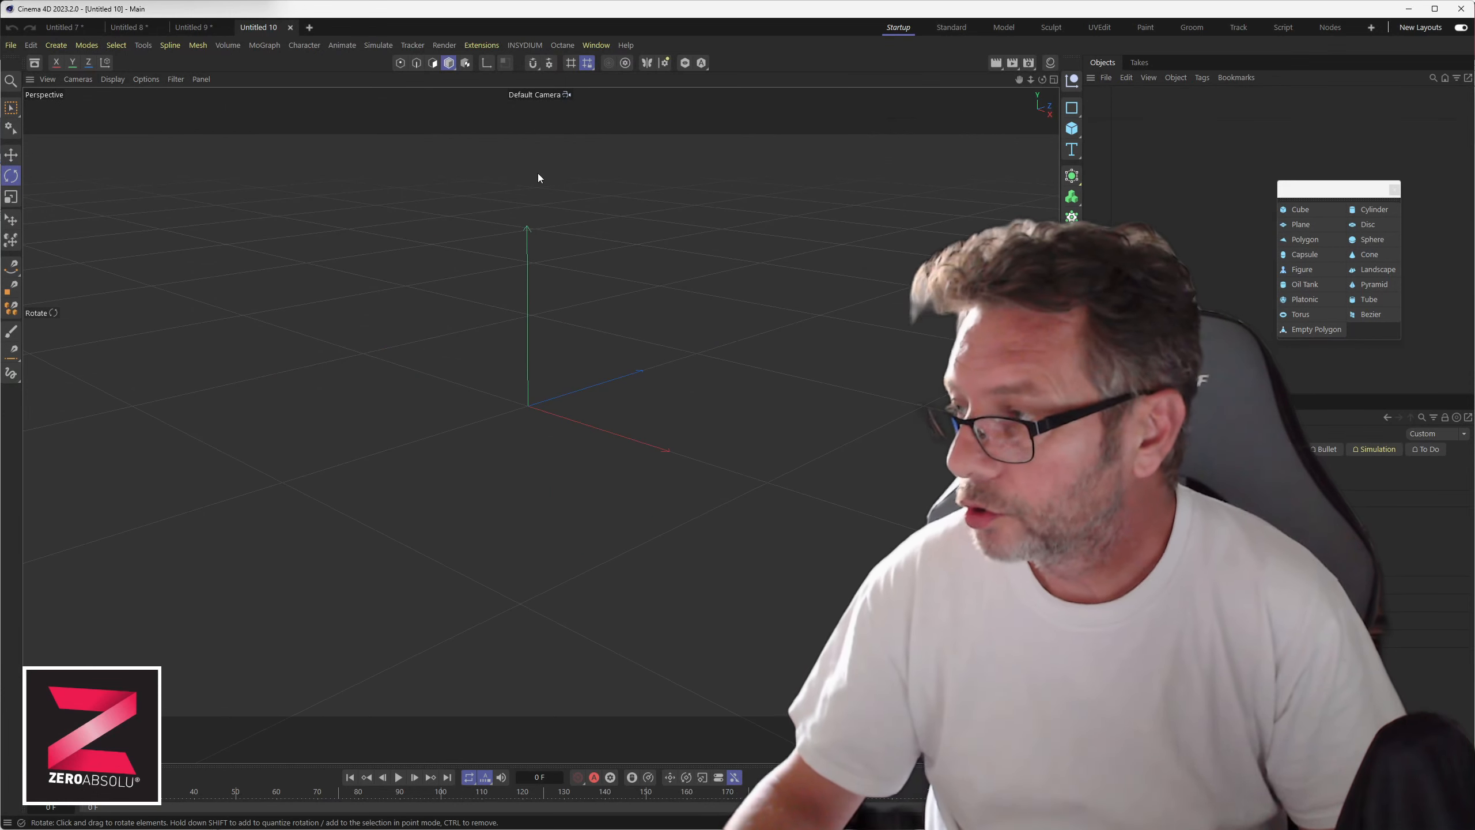
left_click(1073, 129)
left_click(1098, 136)
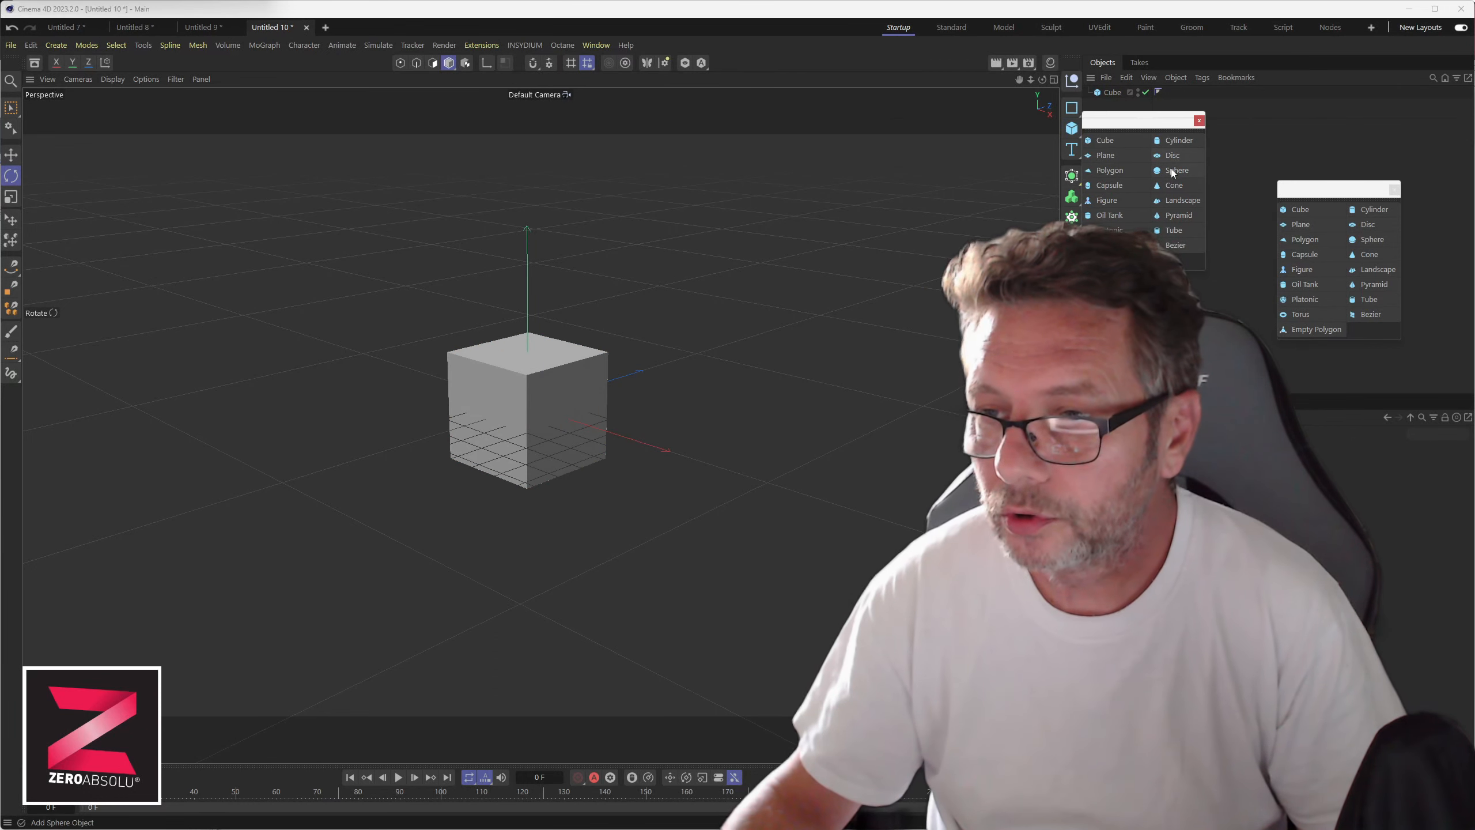
left_click_drag(1155, 125, 1129, 142)
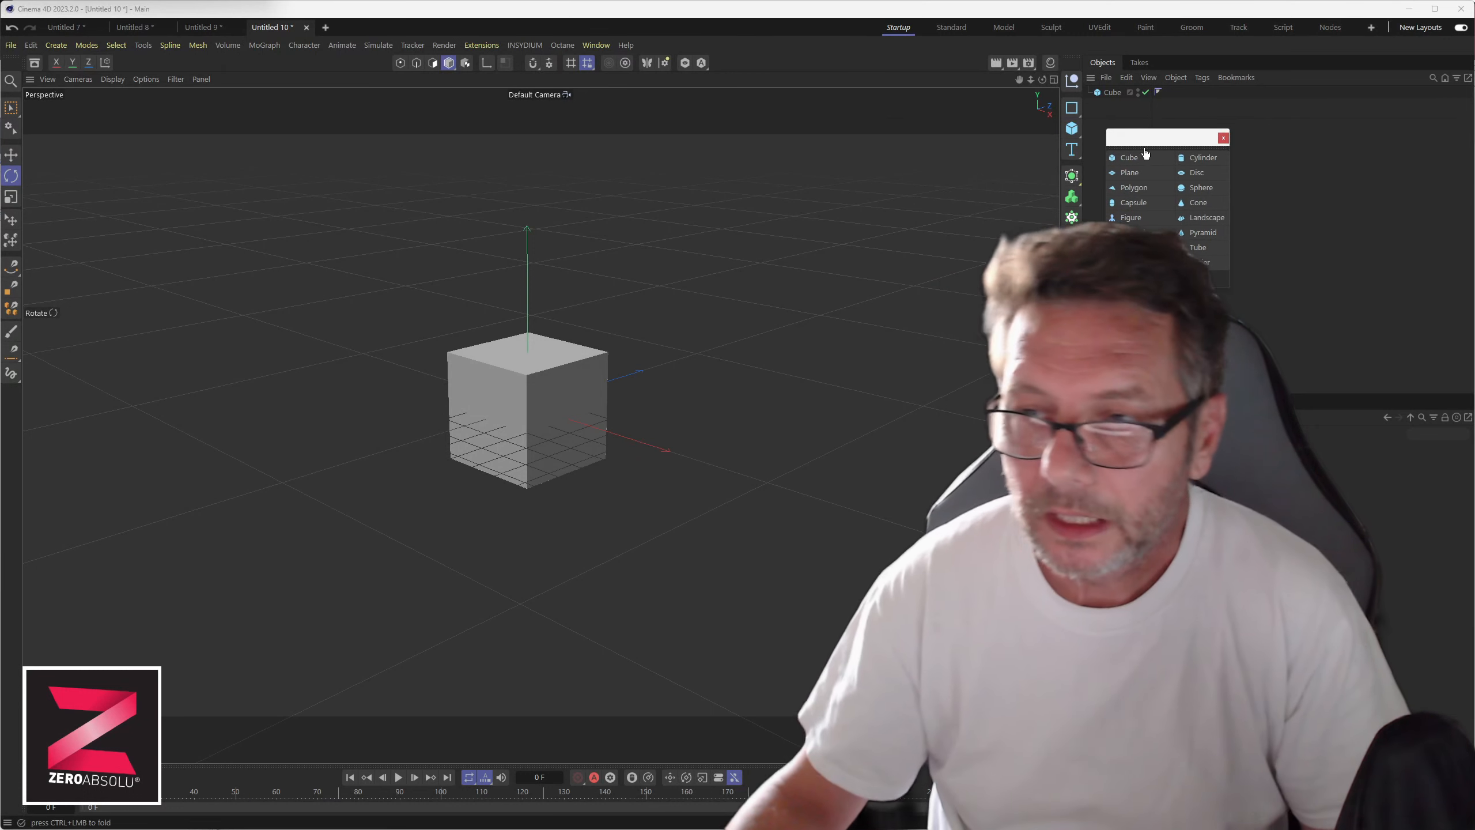
Step: Add a sphere, a cone, two capsules and a torus to the scene, and move the primitives palette aside
left_click(1200, 188)
left_click(1196, 202)
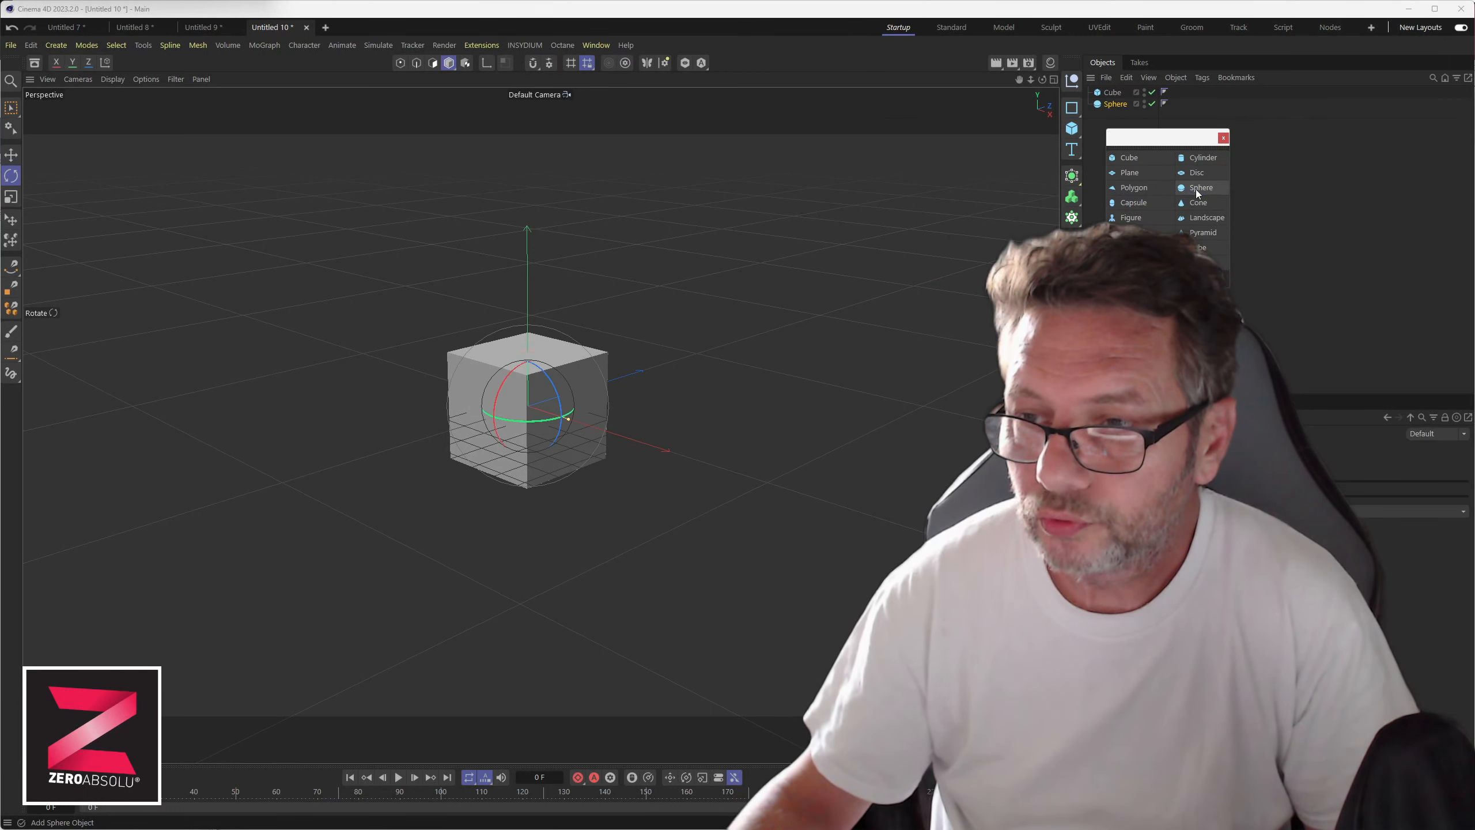
left_click(1134, 203)
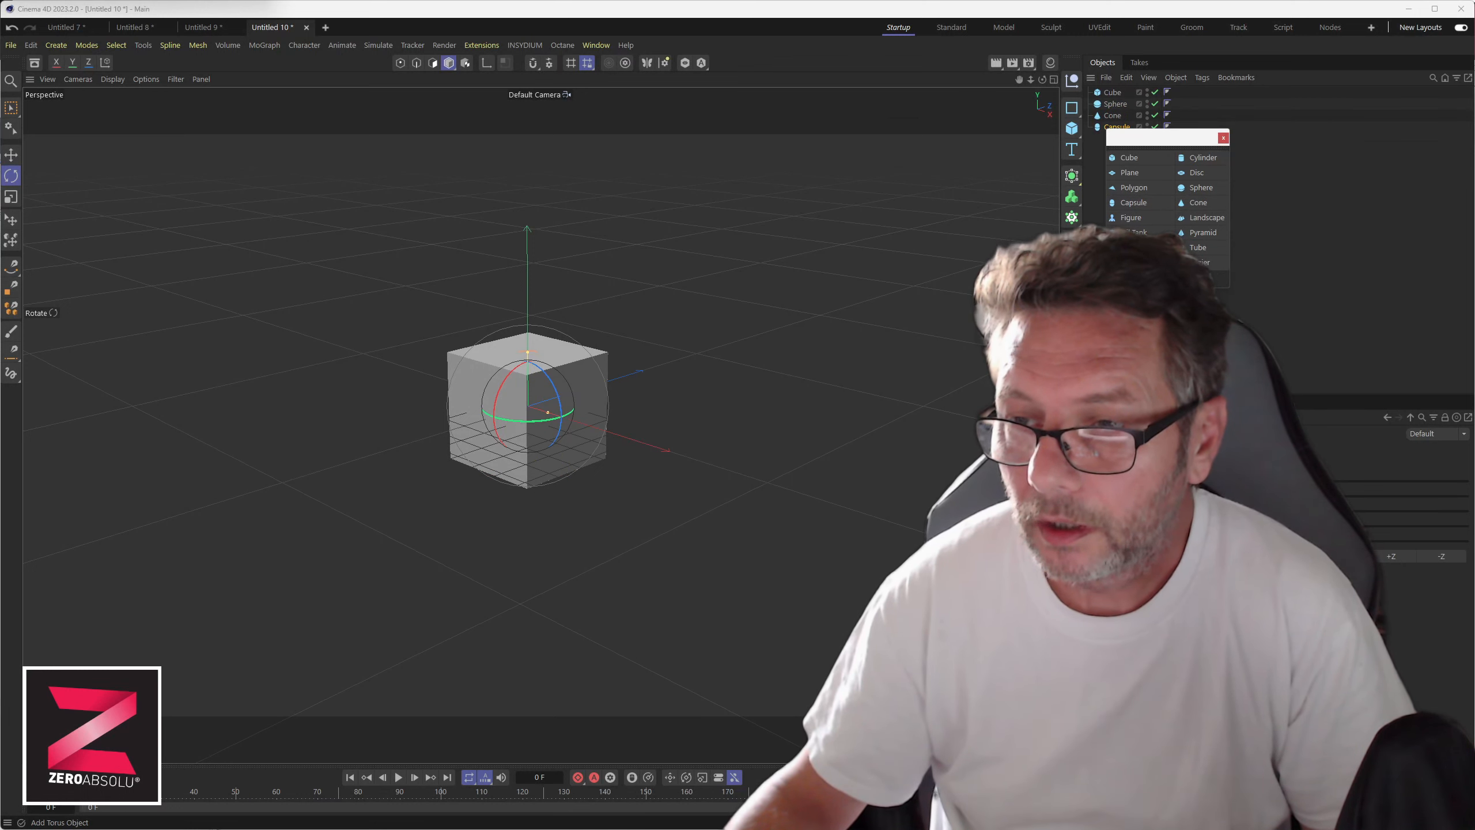
left_click(1134, 203)
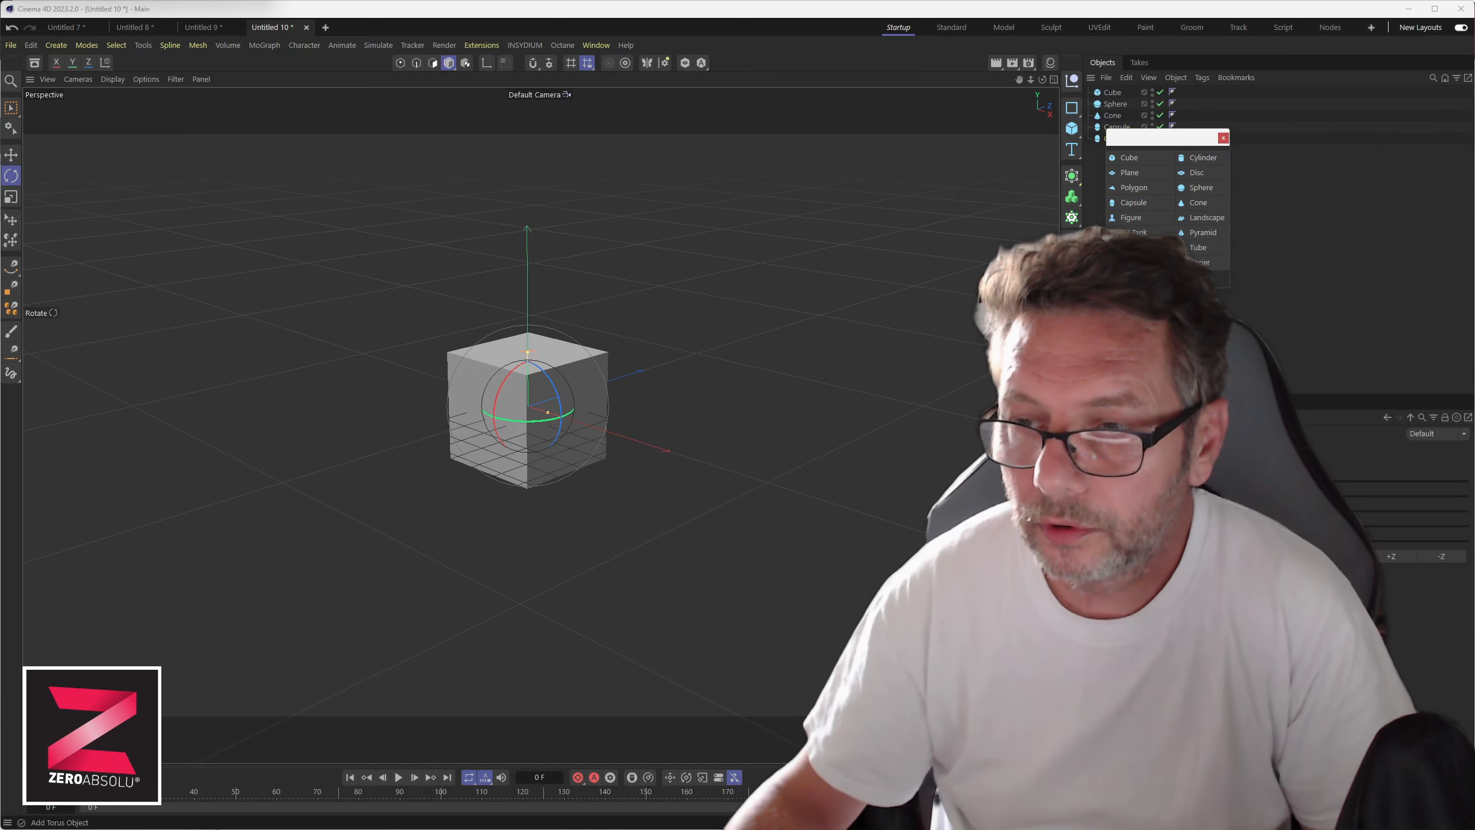
left_click(1134, 262)
left_click_drag(1161, 138, 1280, 195)
Step: Add a MoGraph Cloner and make all six primitives its children
left_click_drag(465, 406, 421, 410, "alt")
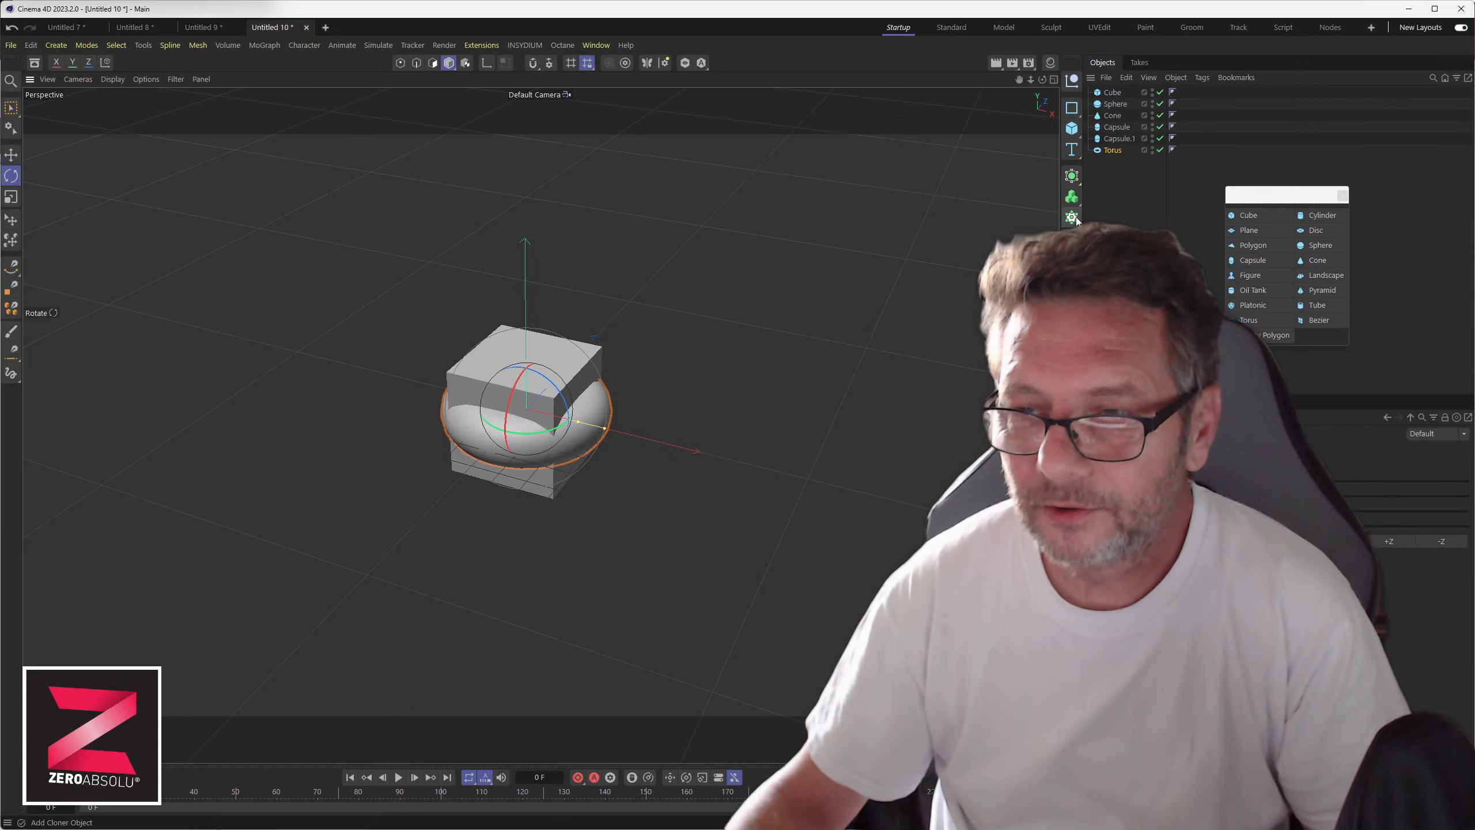
left_click(264, 45)
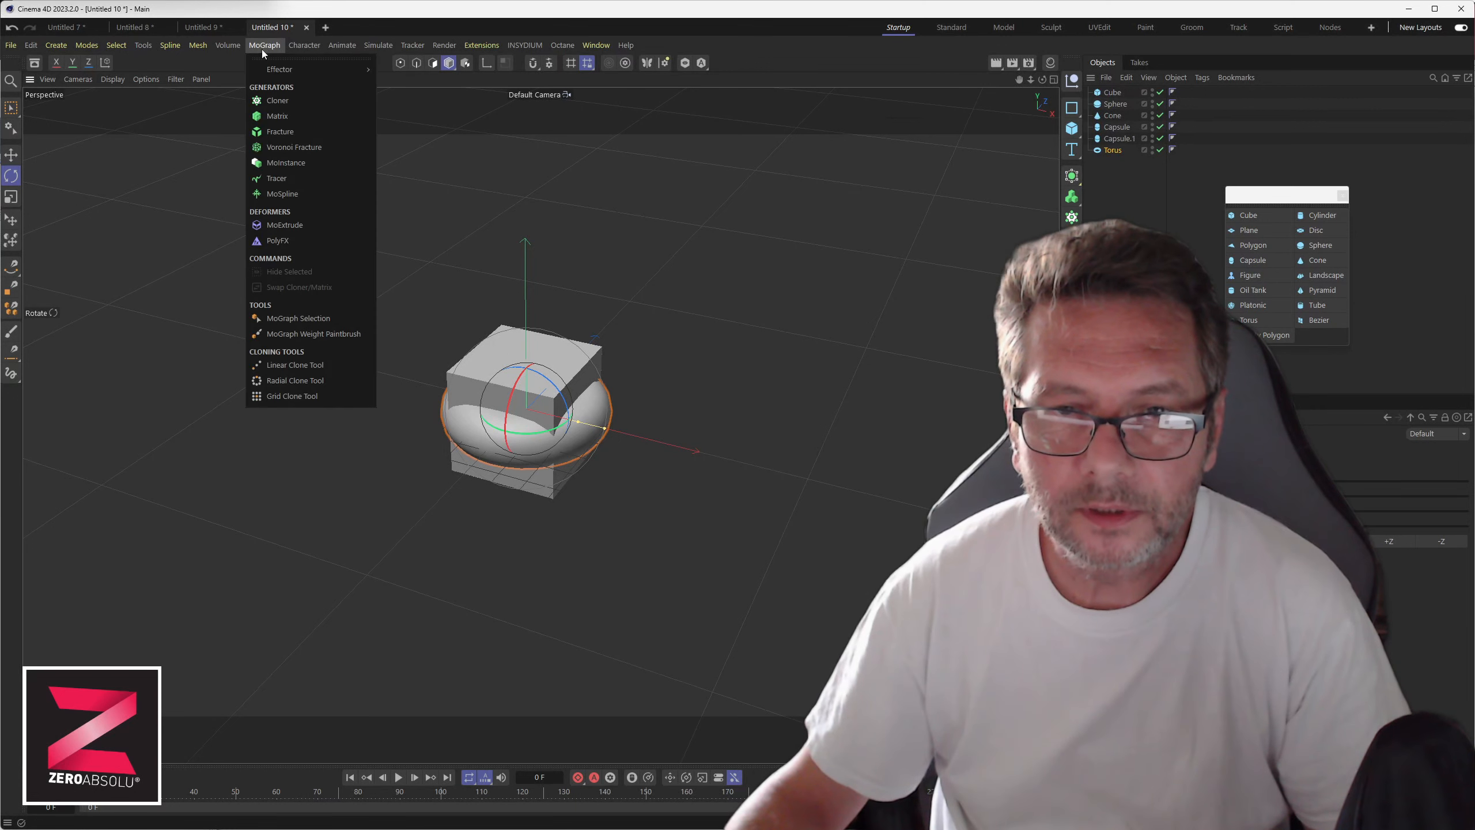
left_click(267, 101)
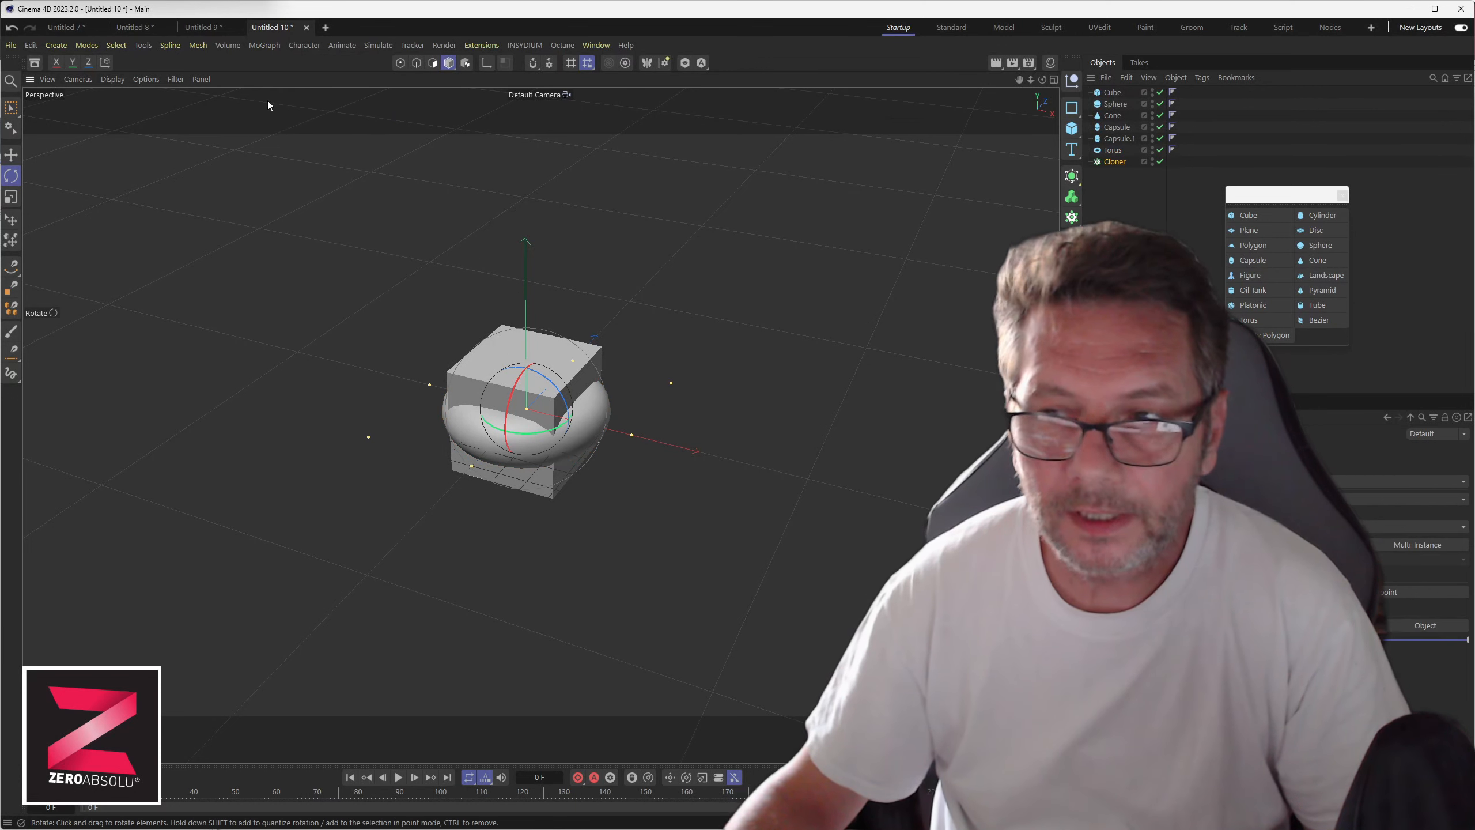
left_click(1113, 150)
left_click(1113, 93, "shift")
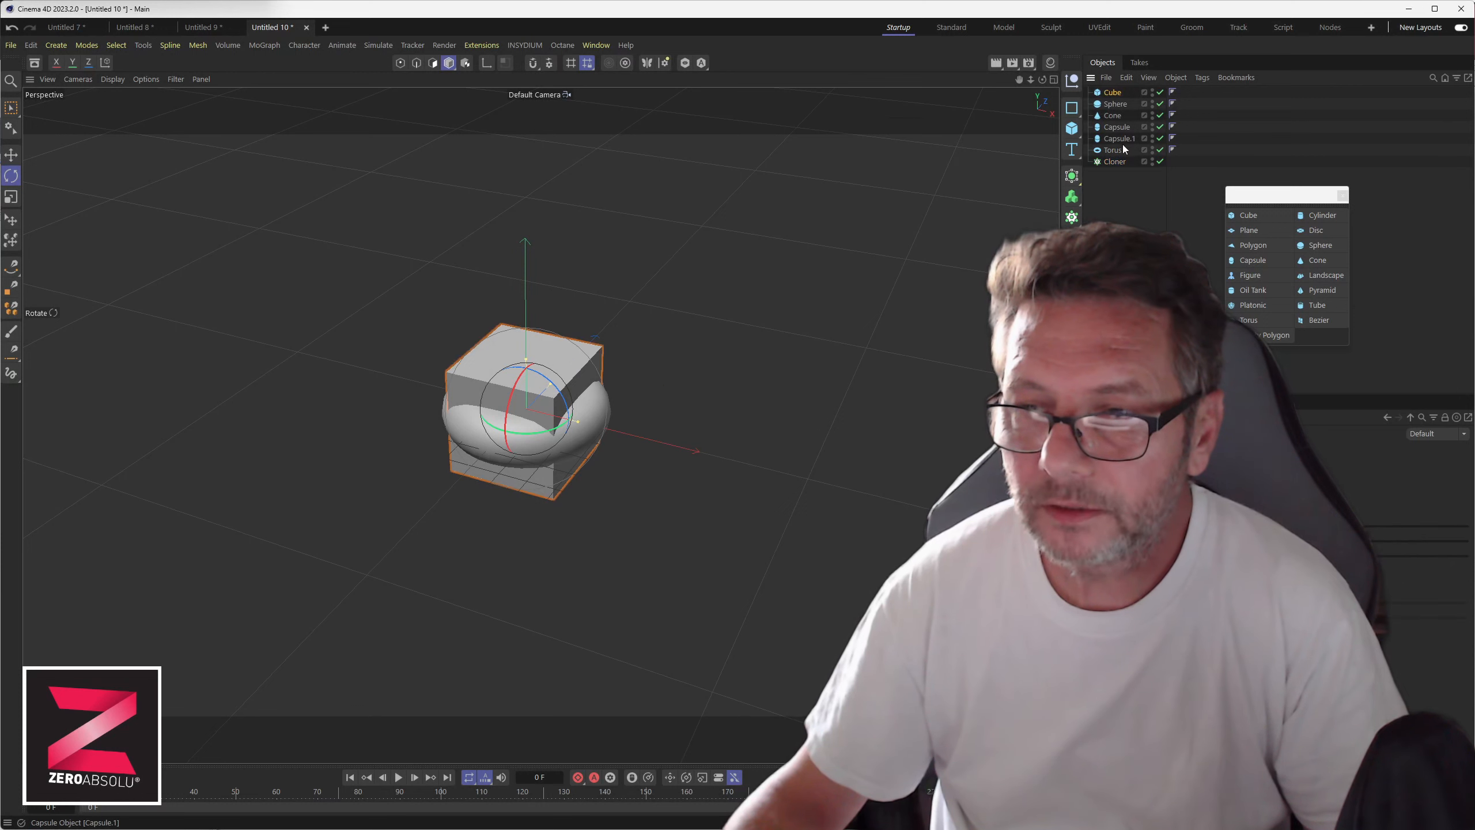
left_click_drag(1115, 95, 1120, 160)
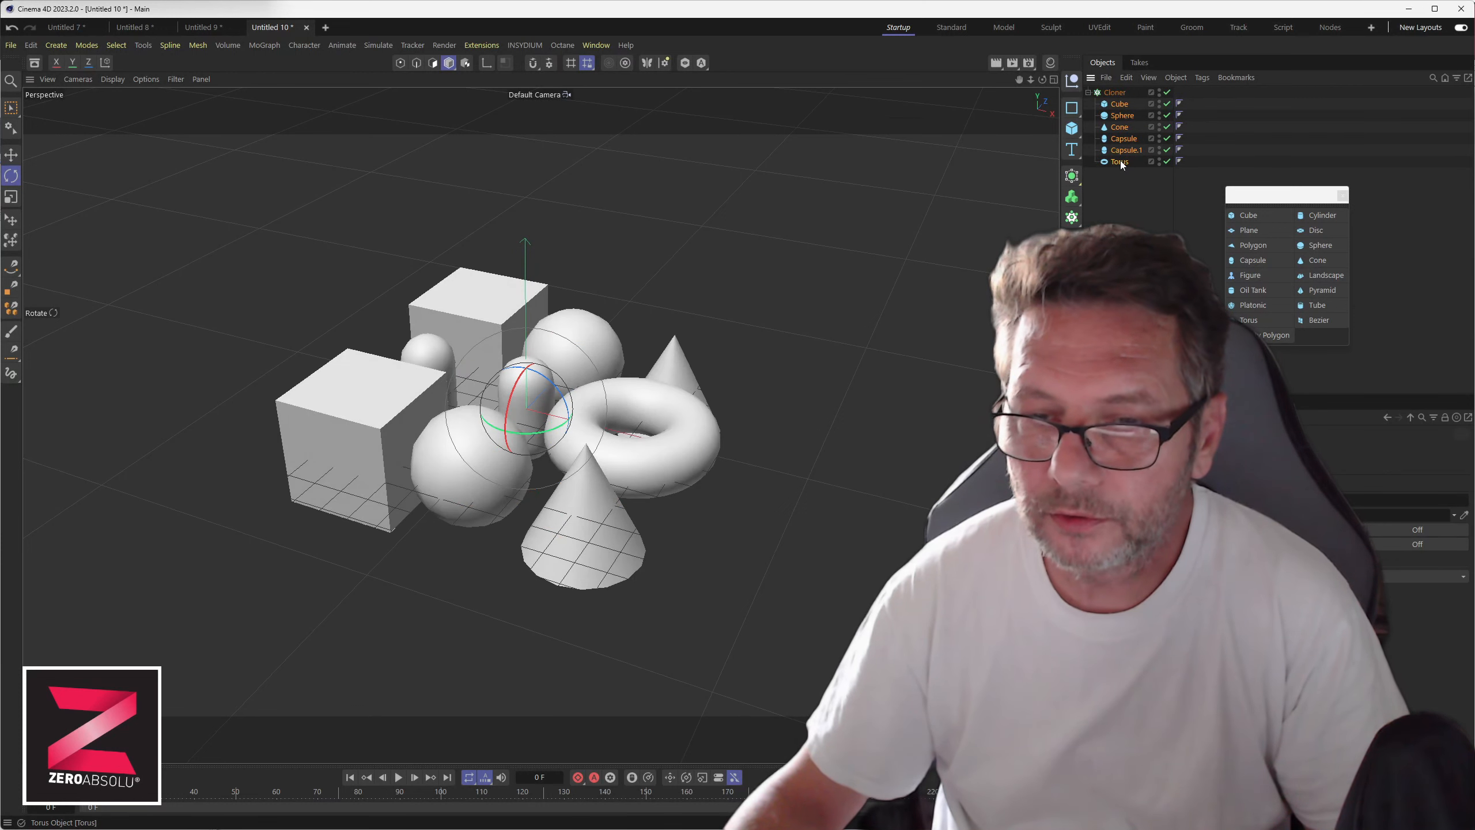
mouse_move(486, 356)
left_mouse_down("alt")
mouse_move(489, 401)
mouse_move(488, 369)
left_mouse_up("alt")
Step: Examine each child primitive in hierarchy order and compare it with its clone's position in the viewport
left_click(1119, 105)
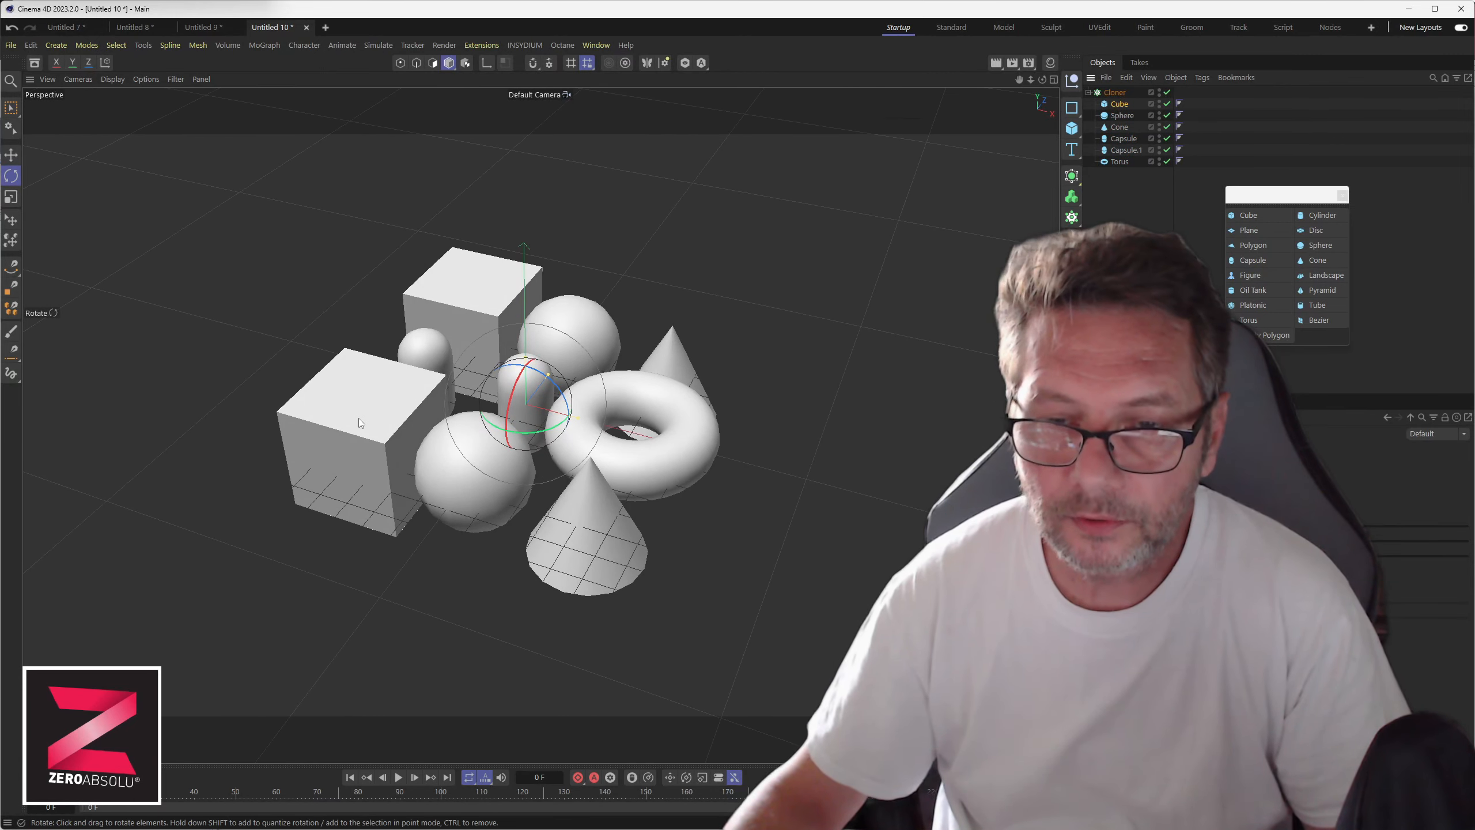
left_click(1127, 115)
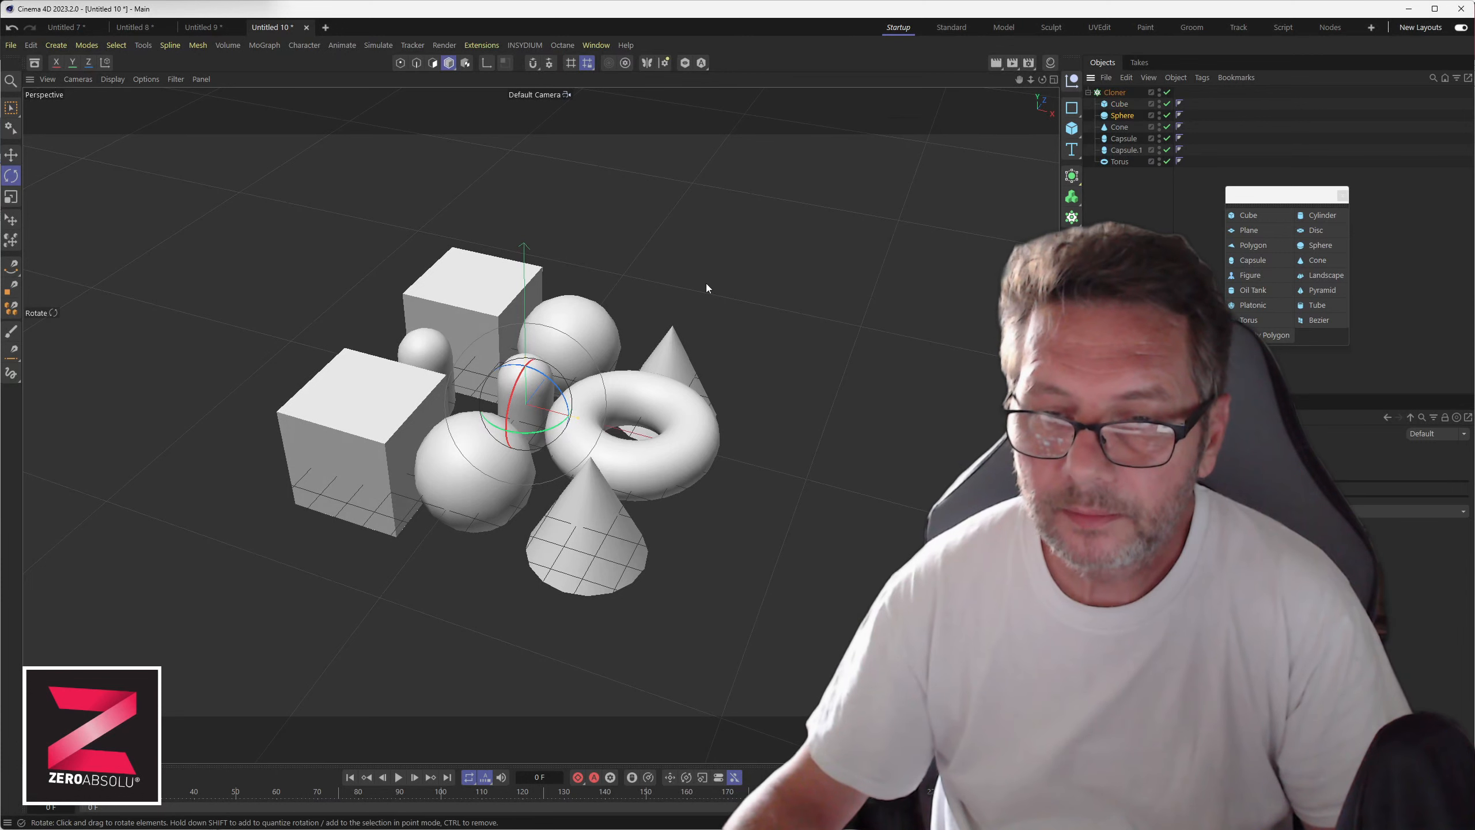
left_click(1121, 127)
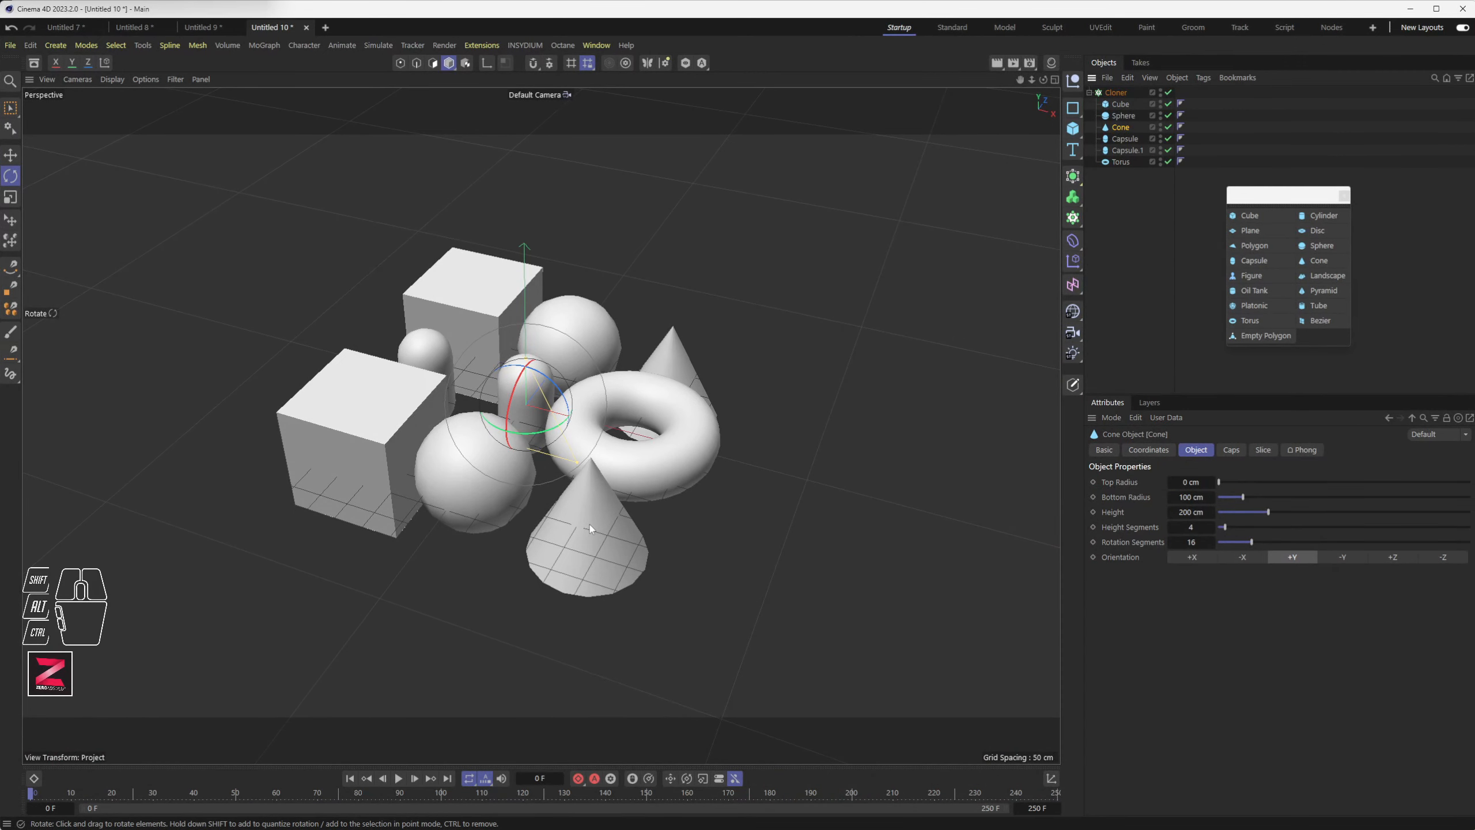
left_click(1125, 138)
left_click(424, 342)
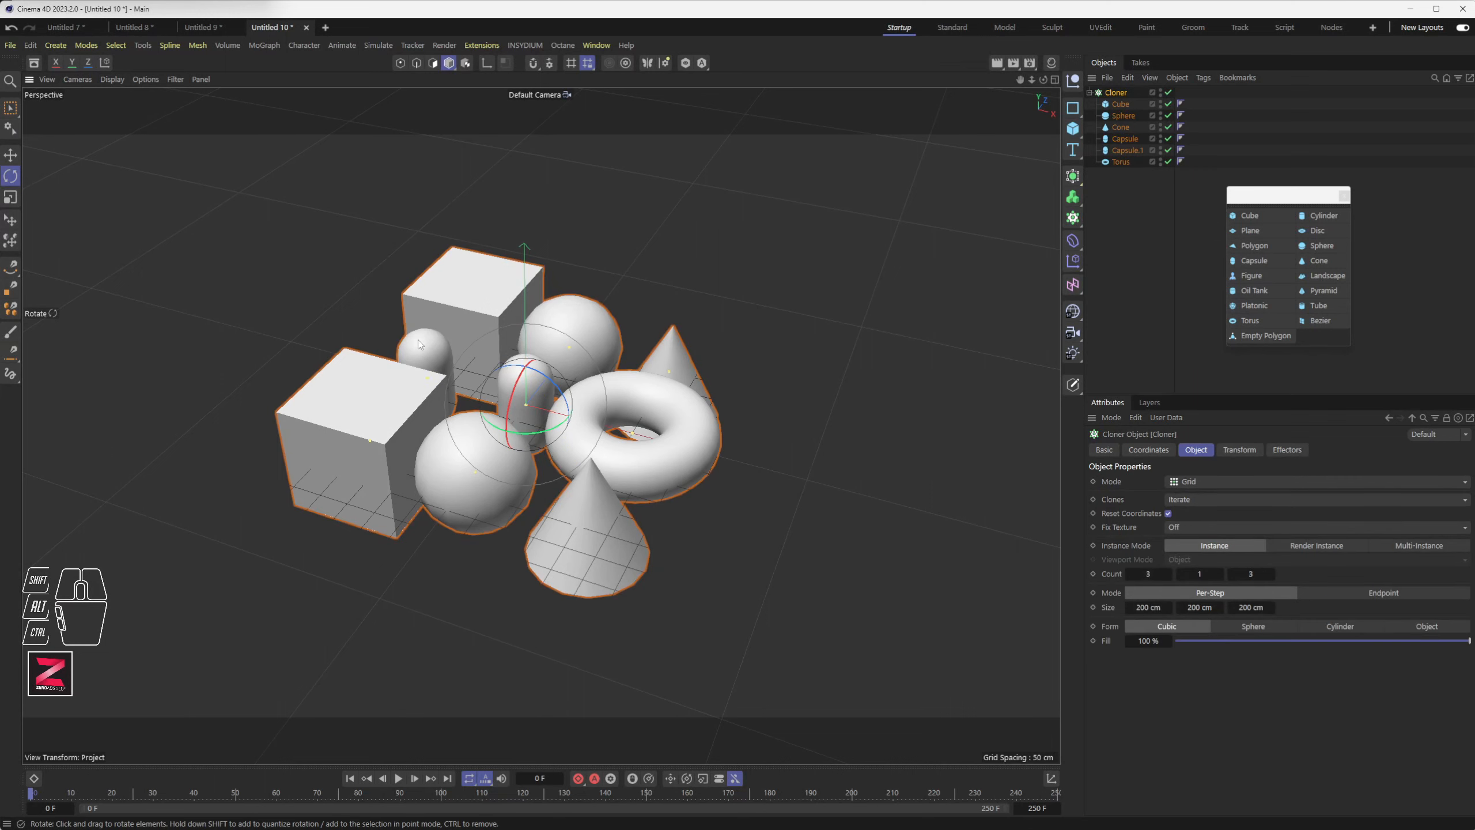
left_click(546, 361)
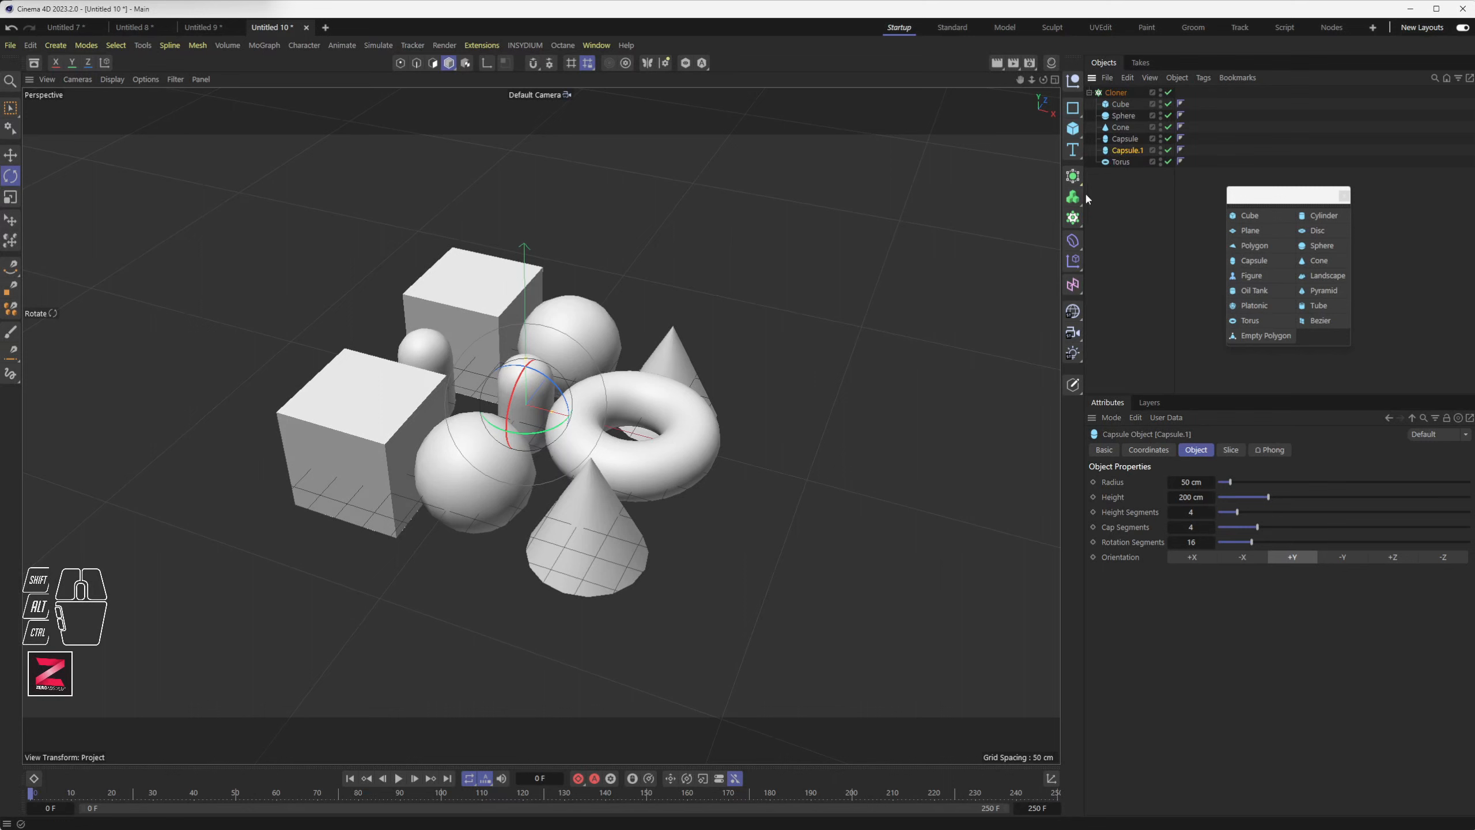
left_click(1117, 164)
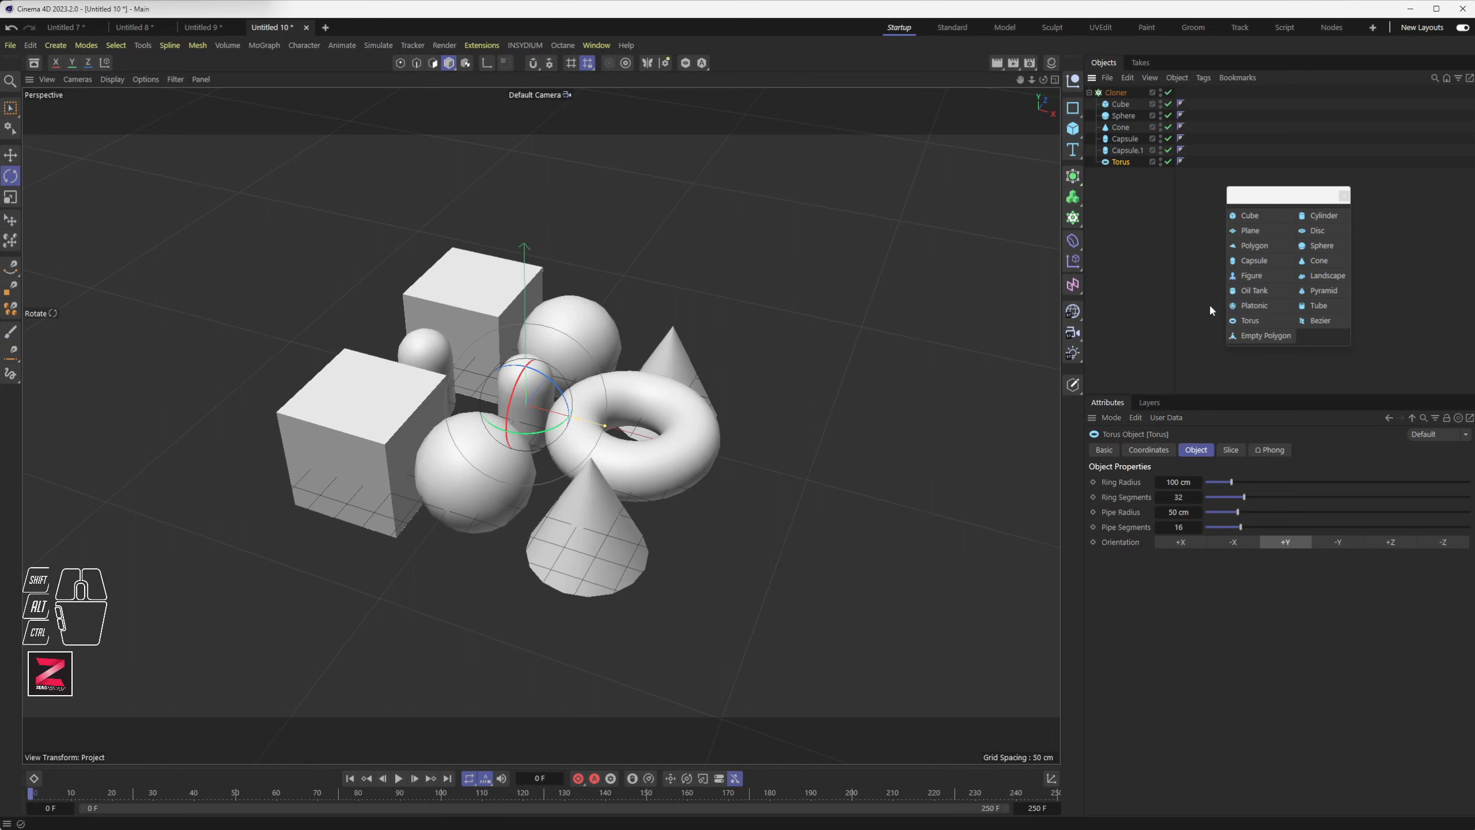
Step: Select the Cloner, review its available modes and keep it on Grid
left_click(1116, 93)
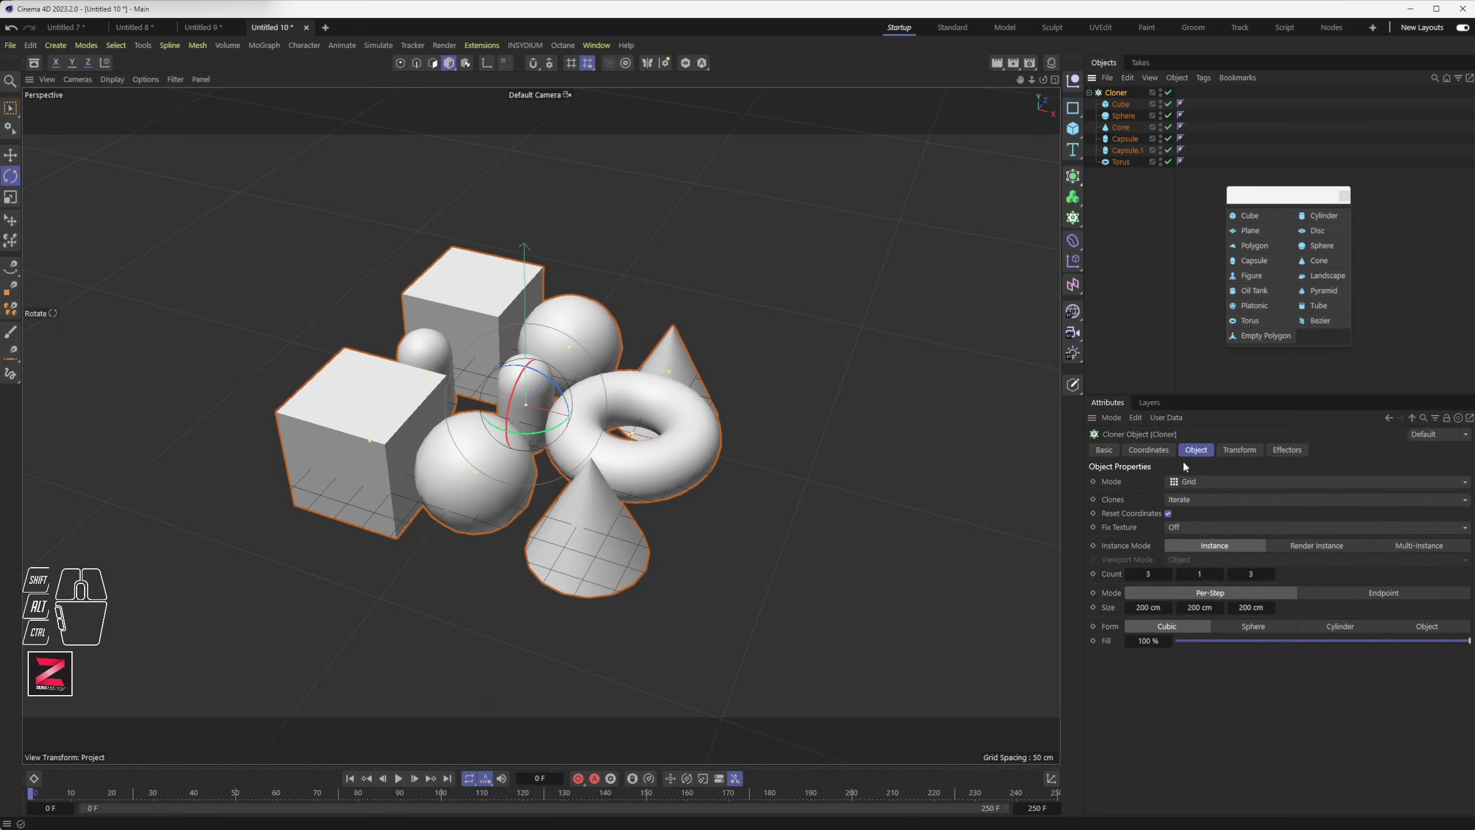
left_click(1193, 481)
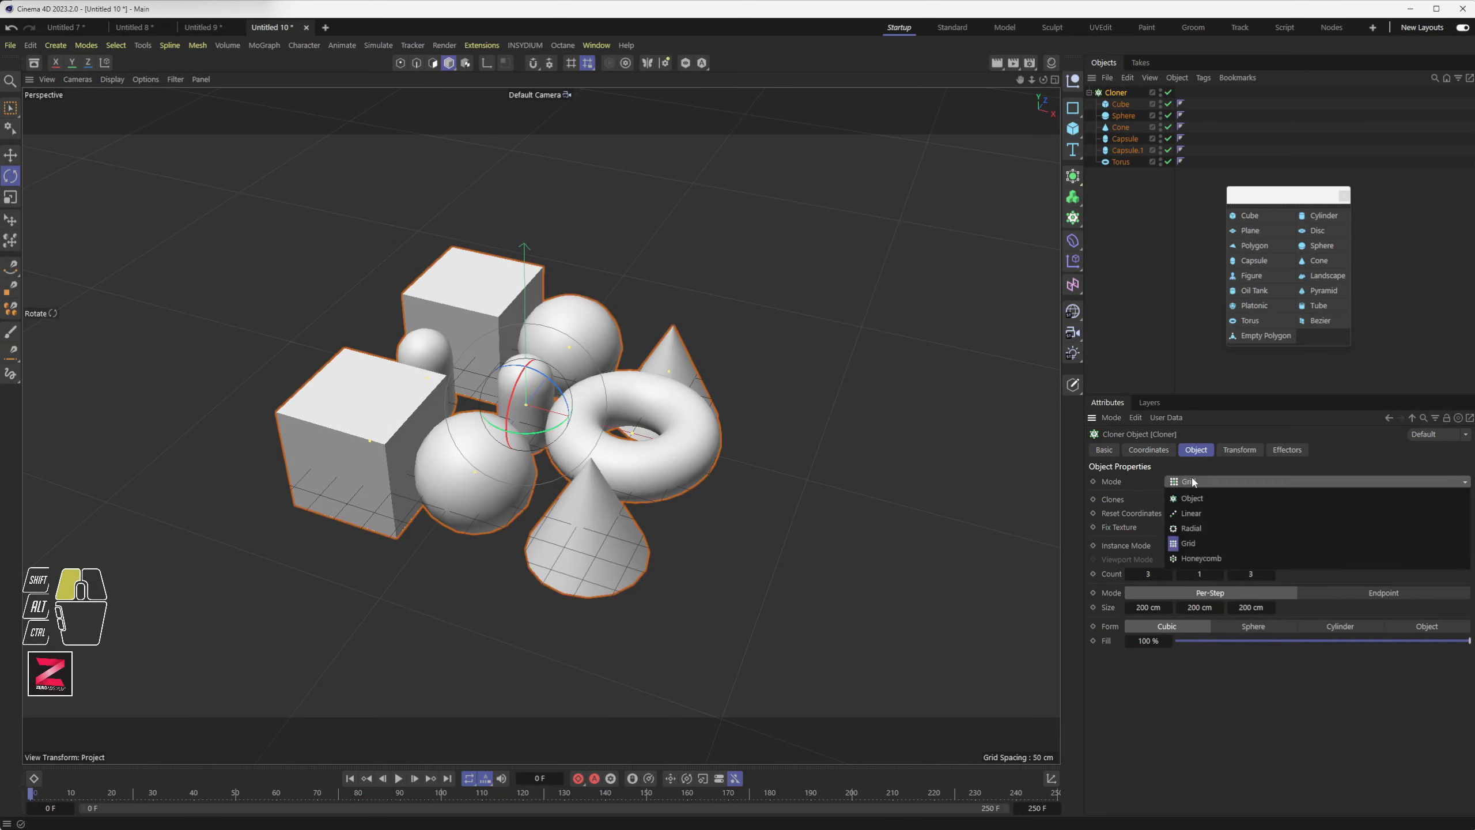
left_click(1196, 546)
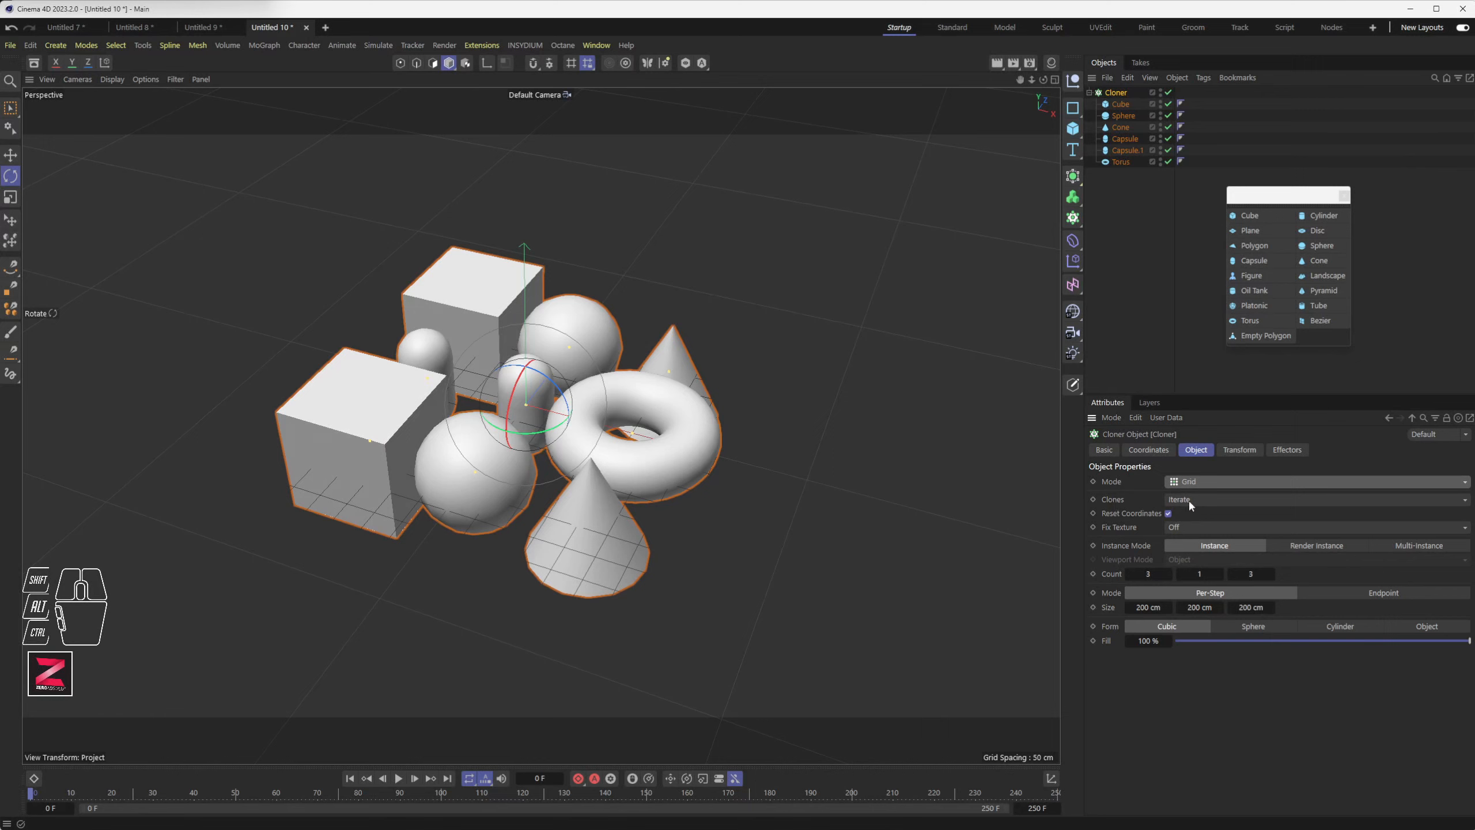
Step: Try the Random distribution for the Cloner's clones and return it to Iterate
left_click(1116, 503)
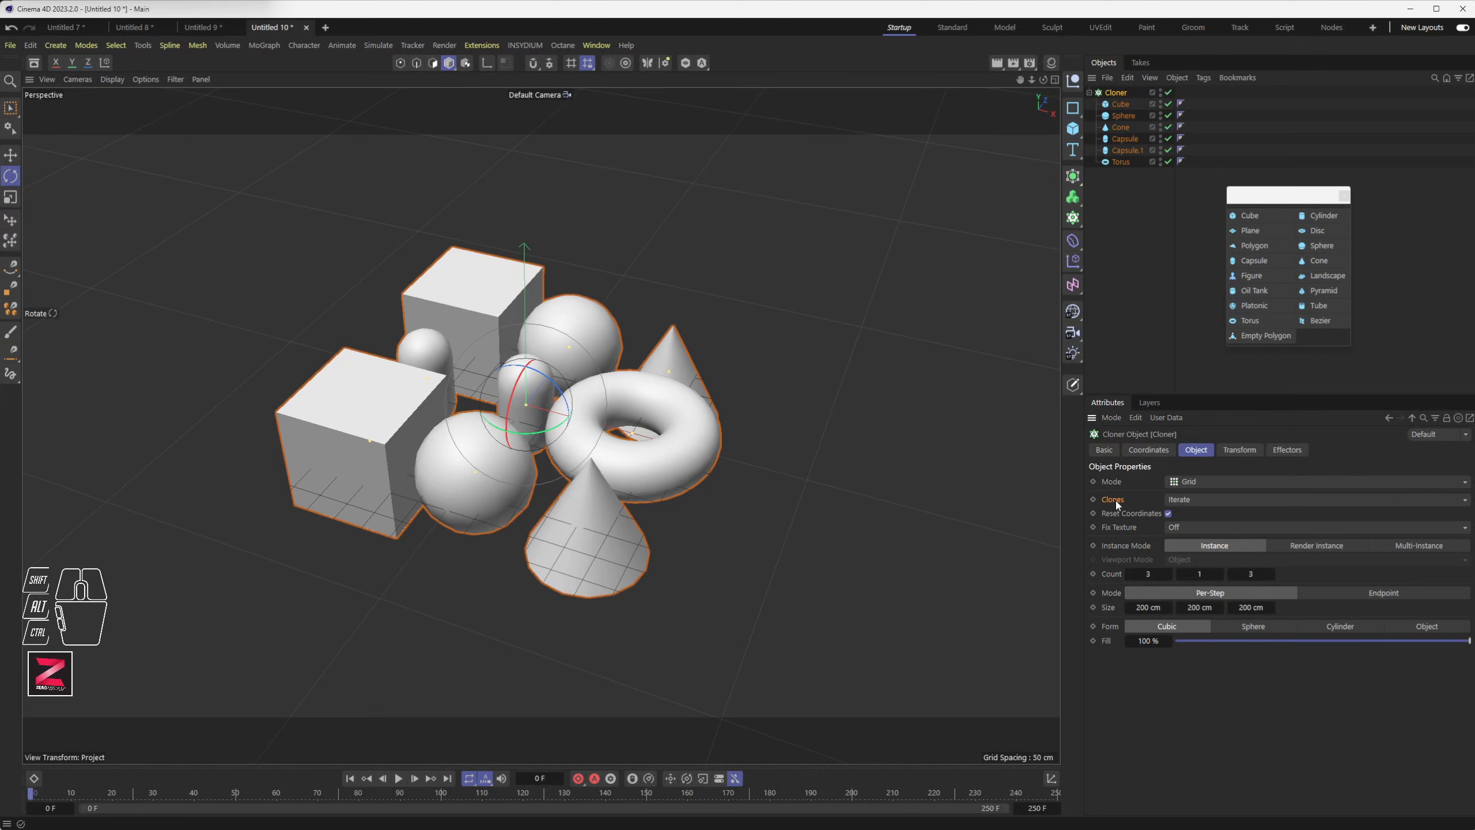
left_click(1185, 501)
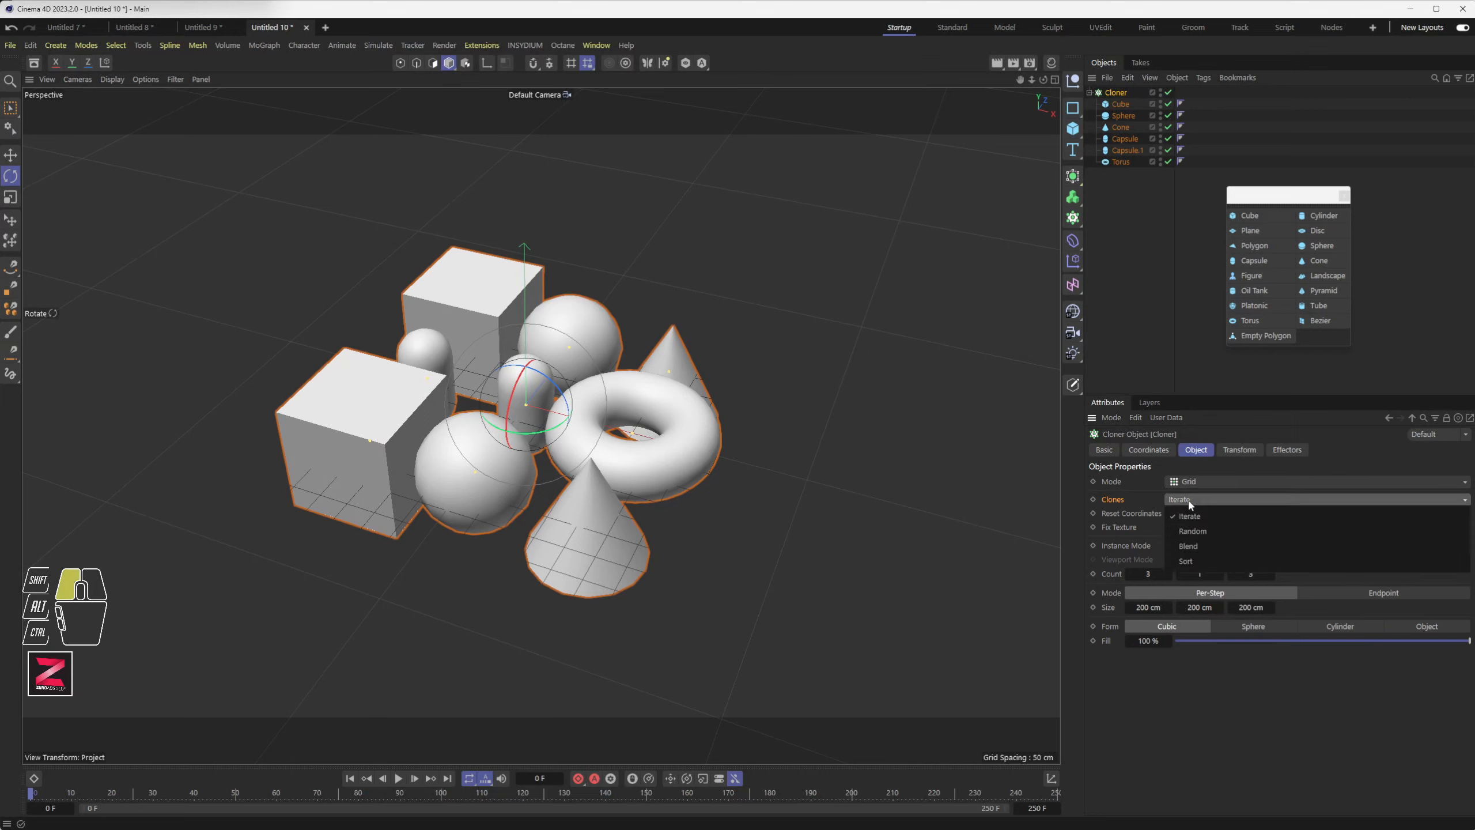
left_click(1210, 532)
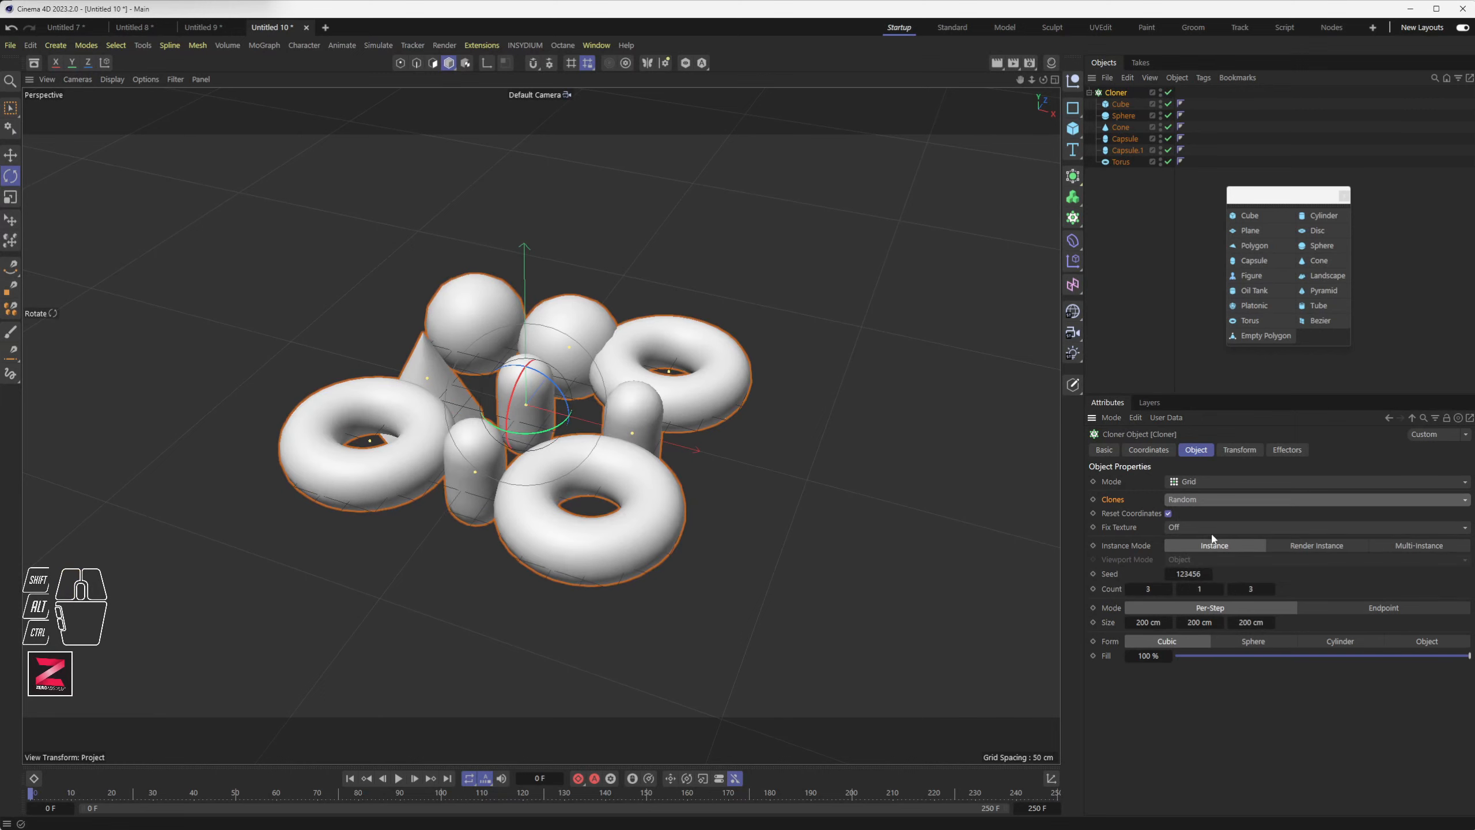
left_click(1188, 503)
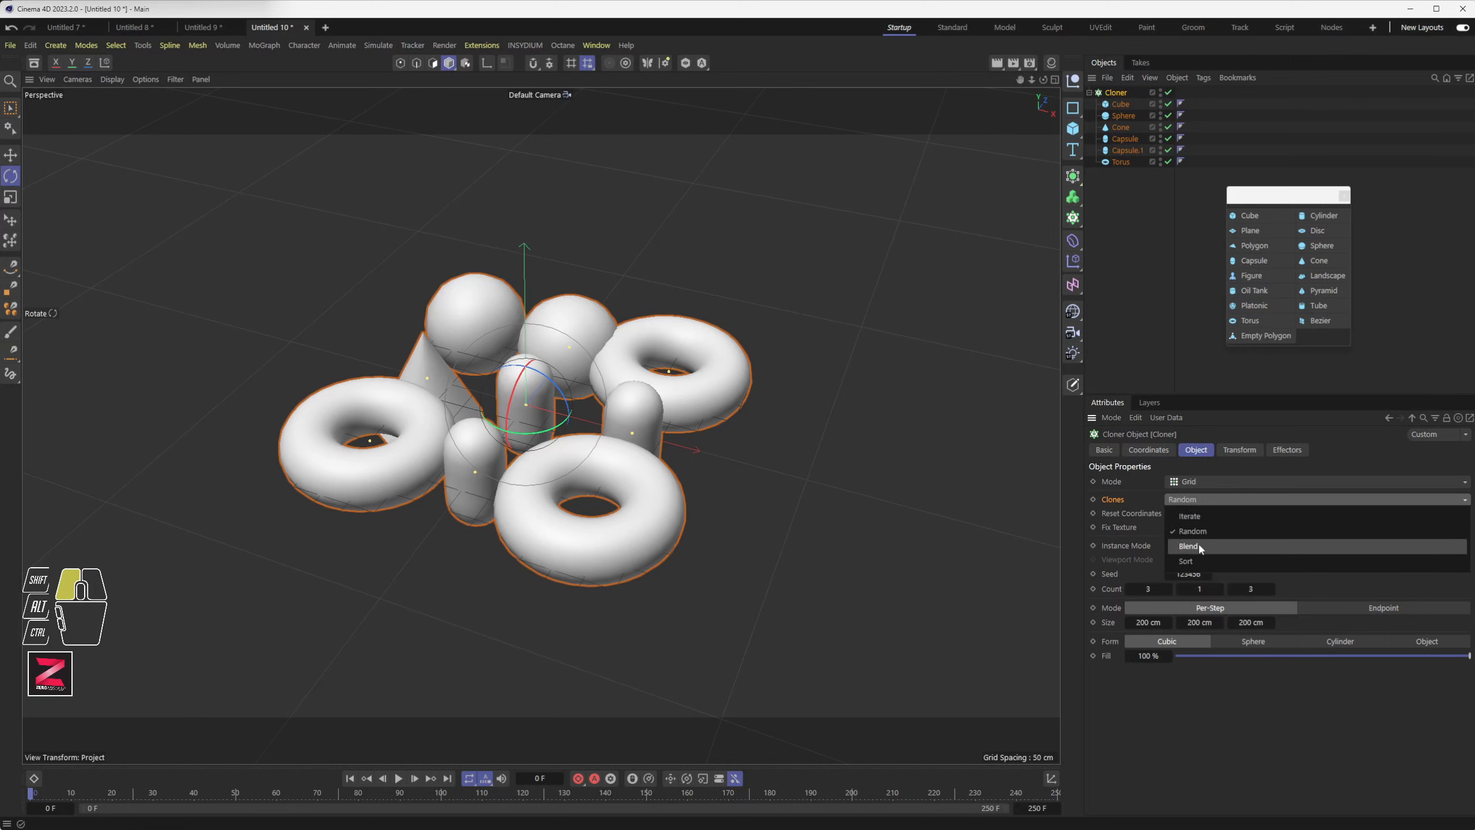
left_click(1188, 515)
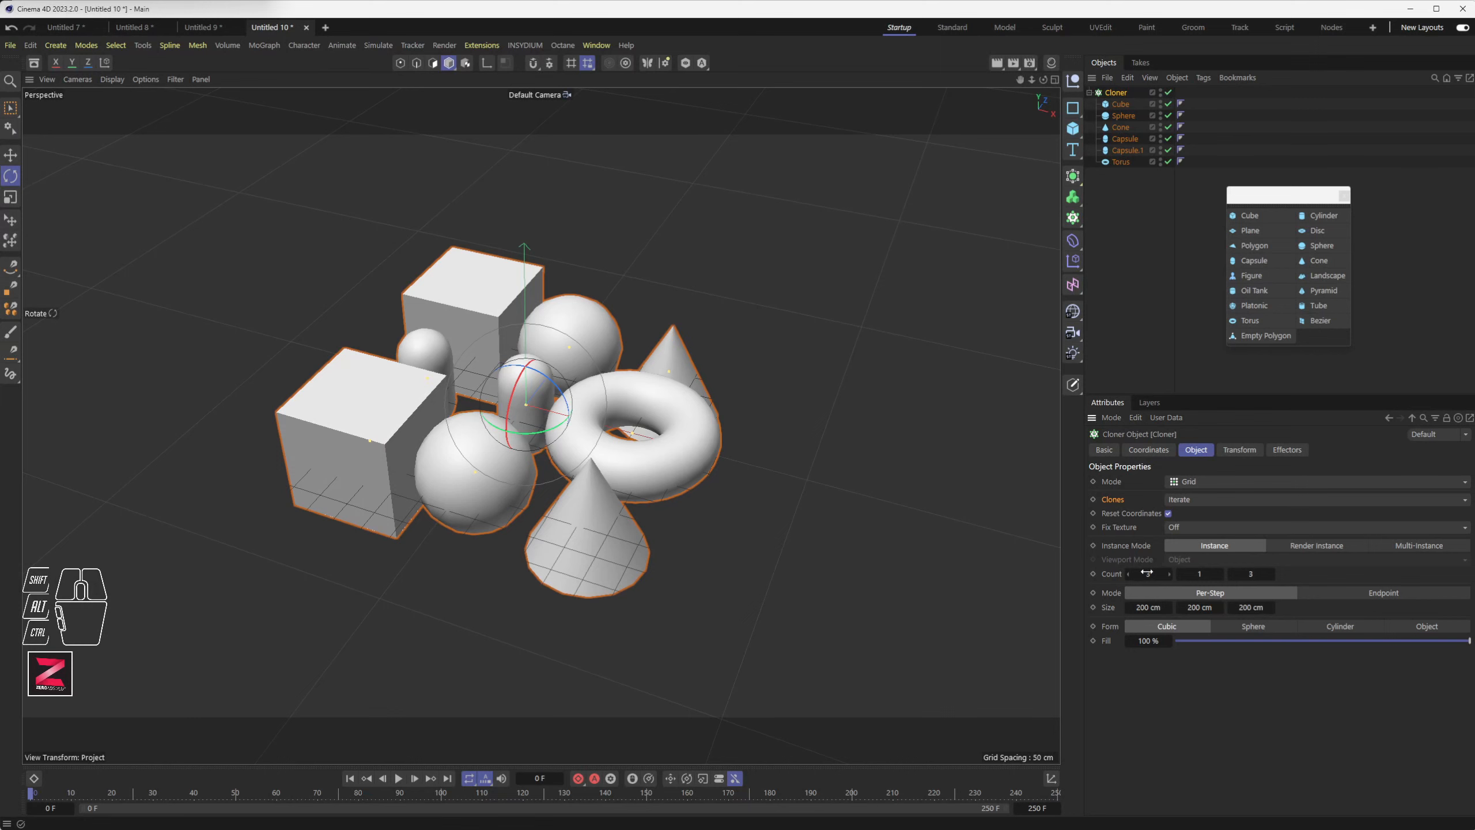
Step: Set the Cloner's Z count to 2 and its per-step size to 365 × 245 × 361 cm
left_click(1251, 574)
key("Return")
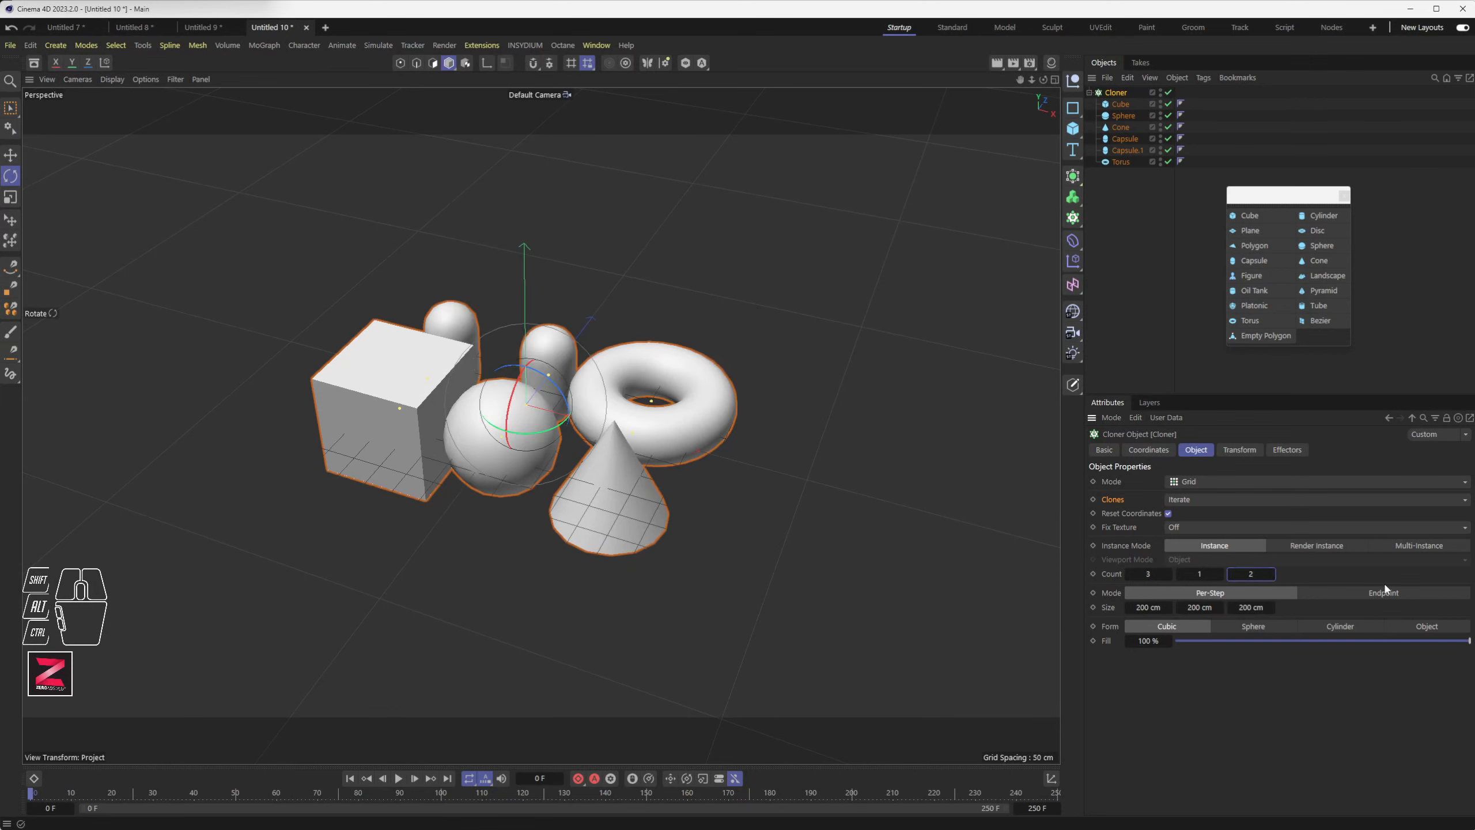
left_click_drag(407, 441, 459, 488, "alt")
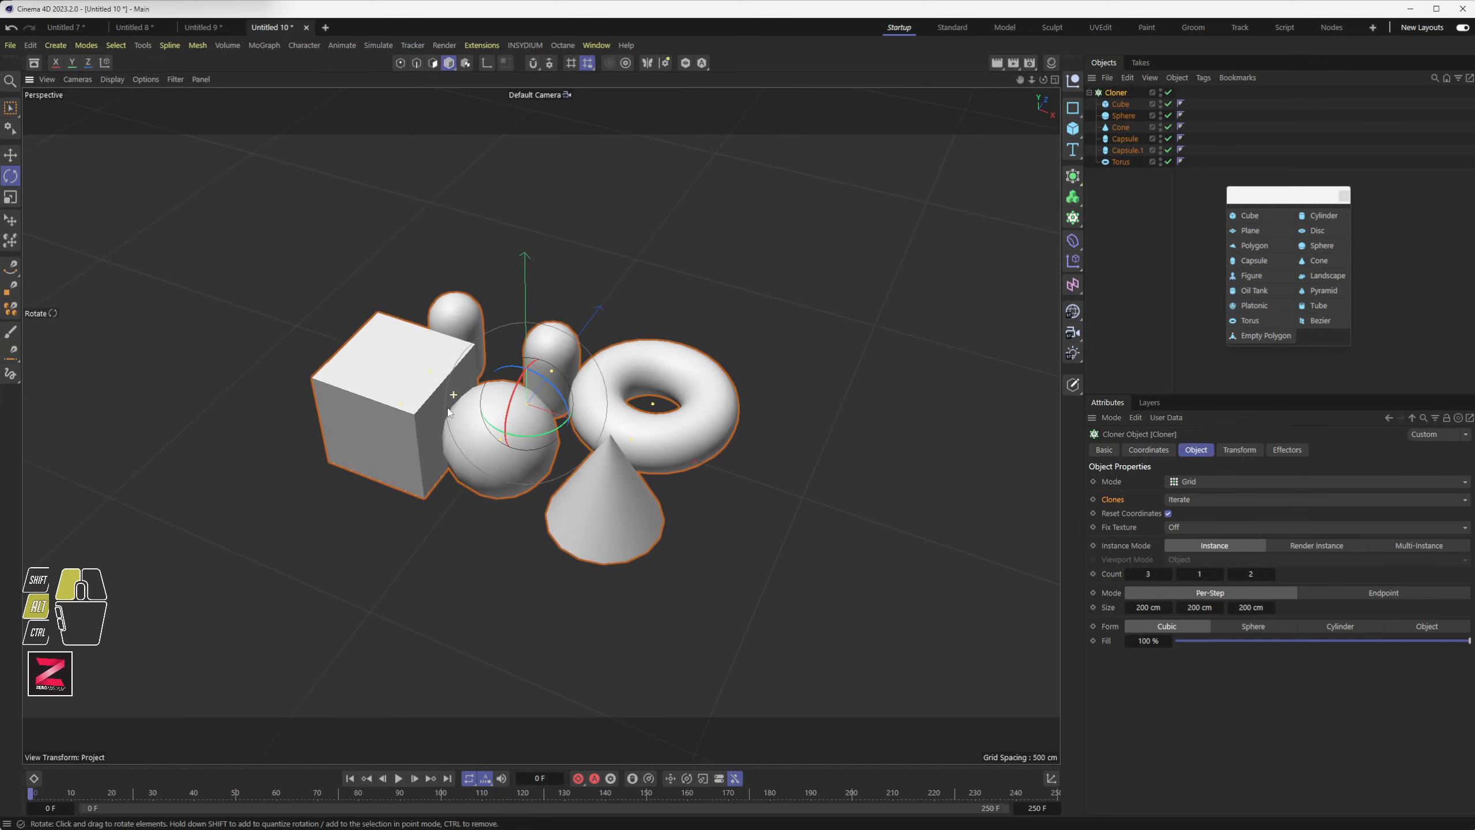
left_click(1149, 608)
left_click_drag(1148, 608, 1251, 605)
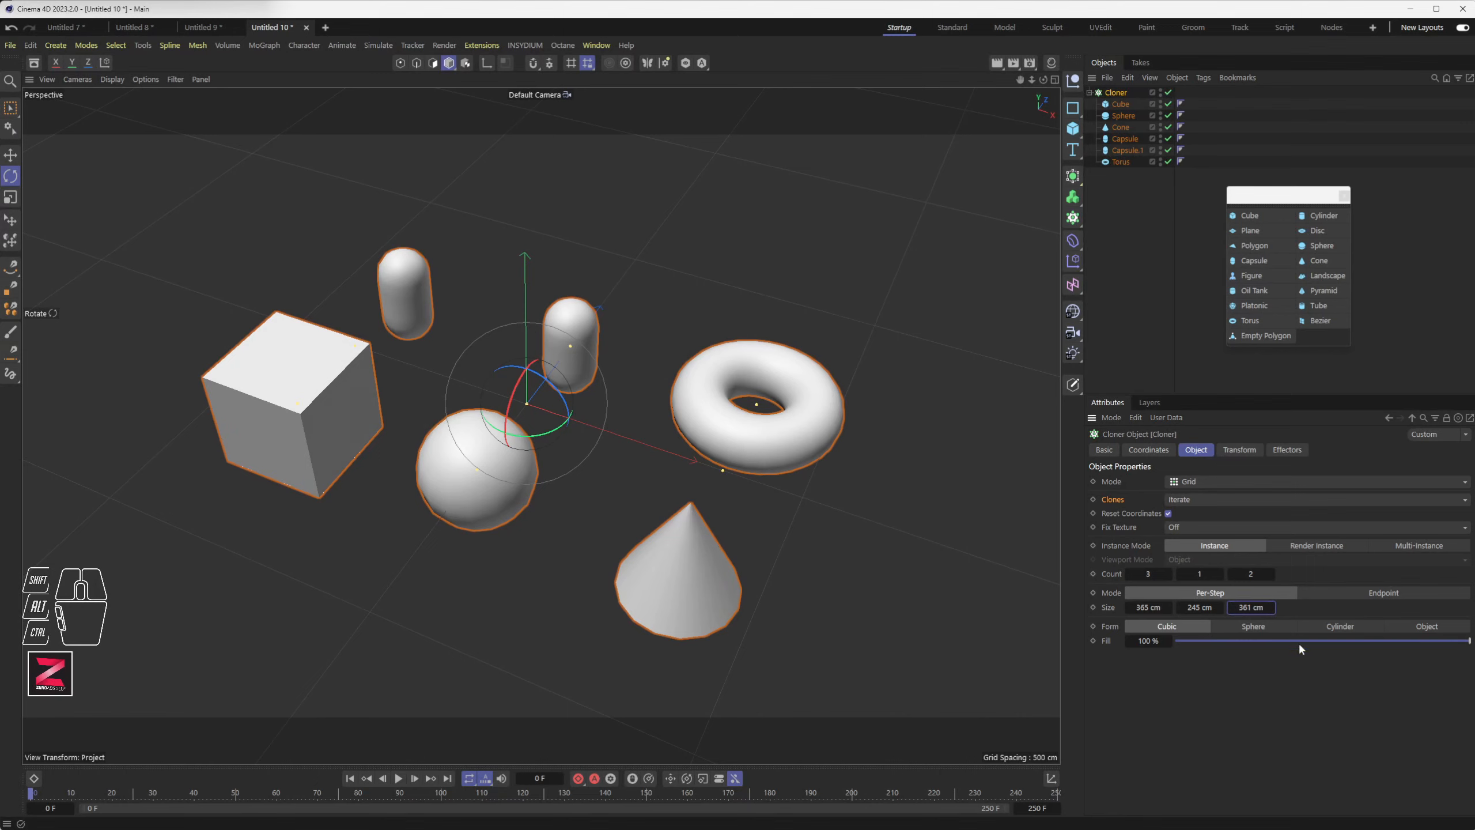
Step: Try the Sphere and Cylinder forms for the grid cloner and return it to Cubic
left_click(1252, 627)
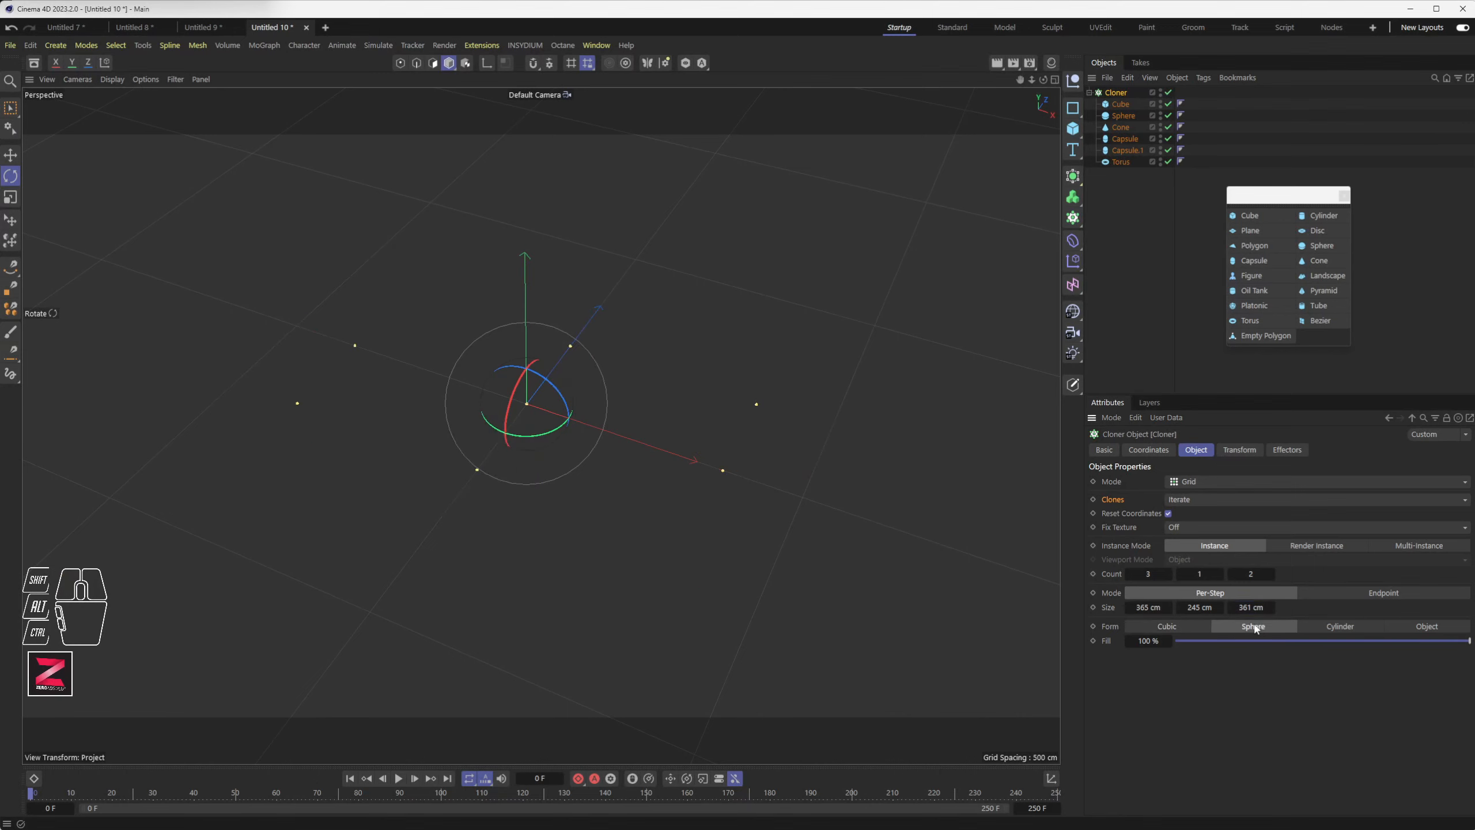
mouse_move(829, 458)
left_mouse_down("alt")
mouse_move(813, 455)
mouse_move(899, 487)
left_mouse_up("alt")
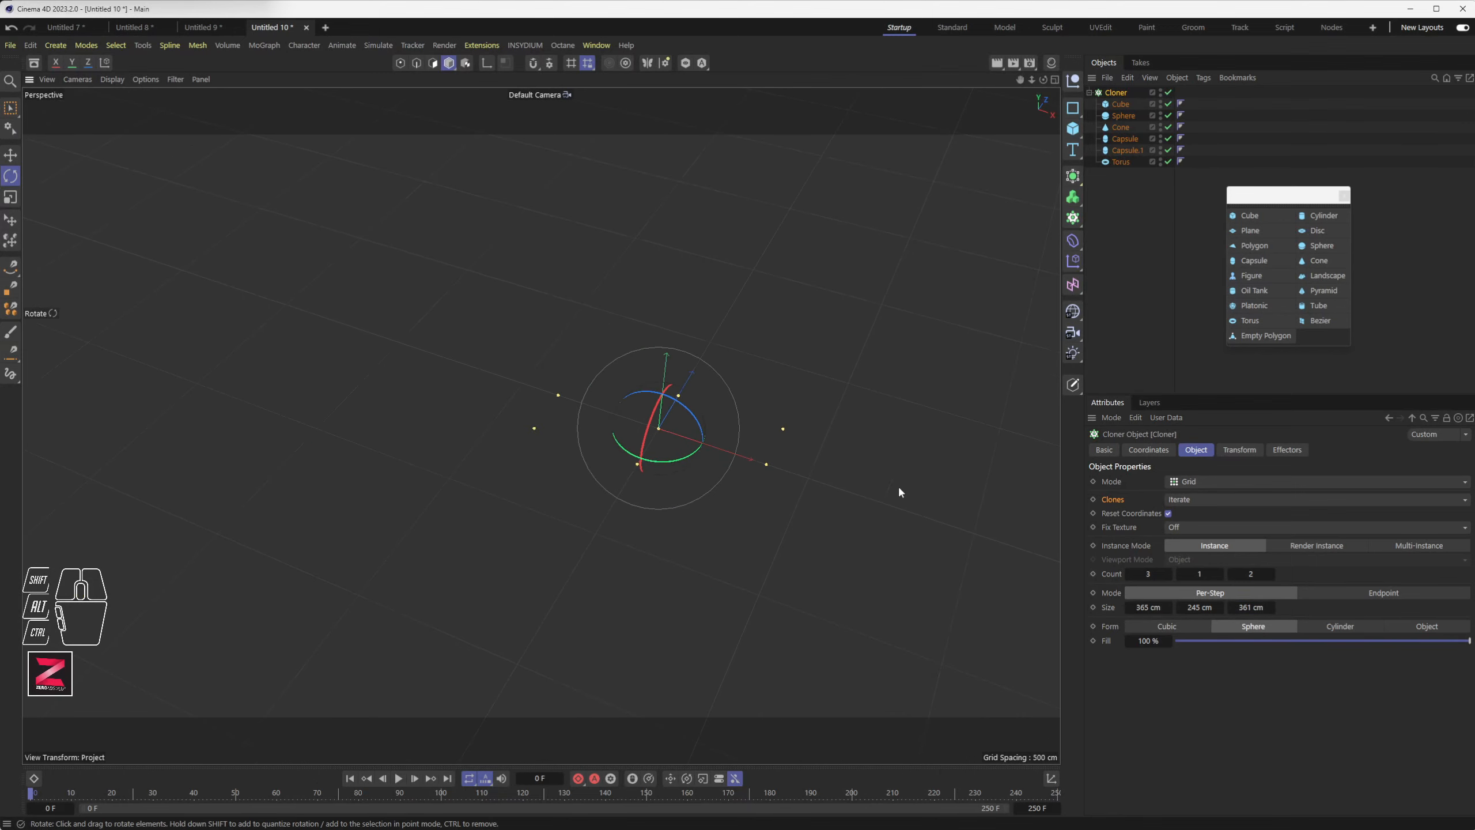
left_click(1347, 627)
left_click(1167, 627)
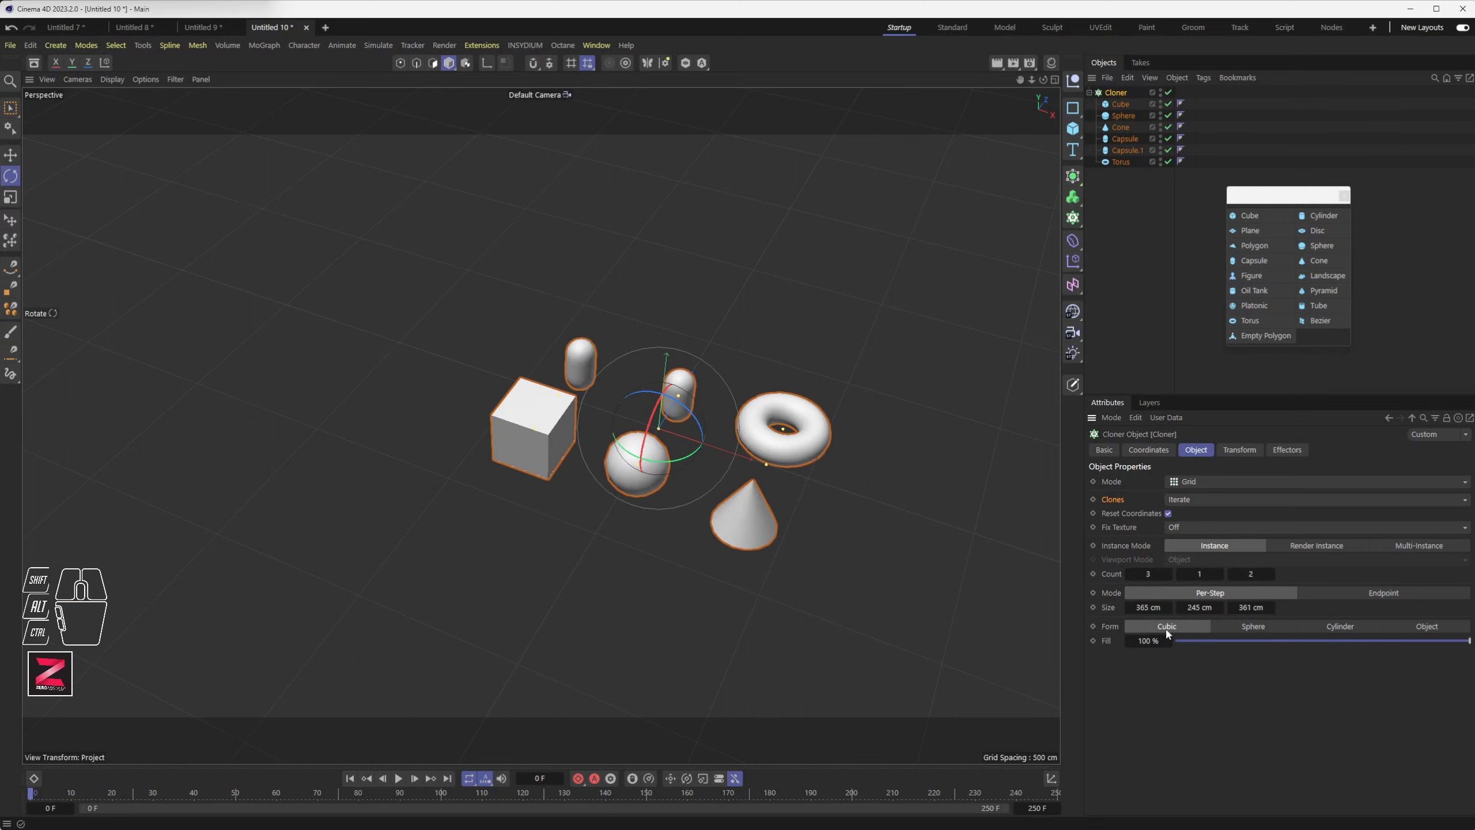
Step: Increase the grid cloner's X count to 6
middle_click_drag(769, 473, 519, 453, "alt")
scroll(517, 482, "up", 3)
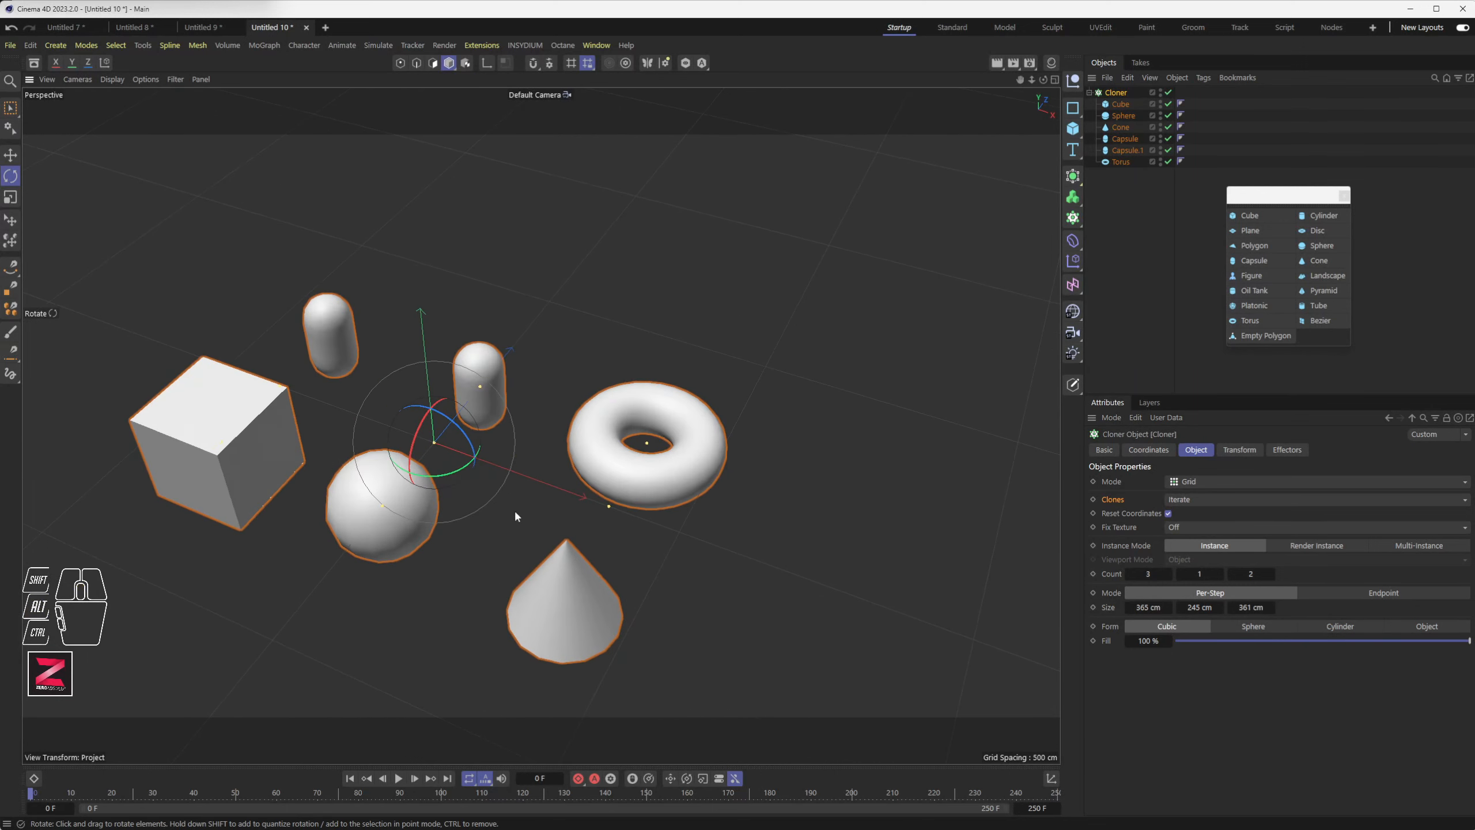
mouse_move(516, 514)
middle_mouse_down("alt")
mouse_move(666, 450)
mouse_move(659, 468)
middle_mouse_up("alt")
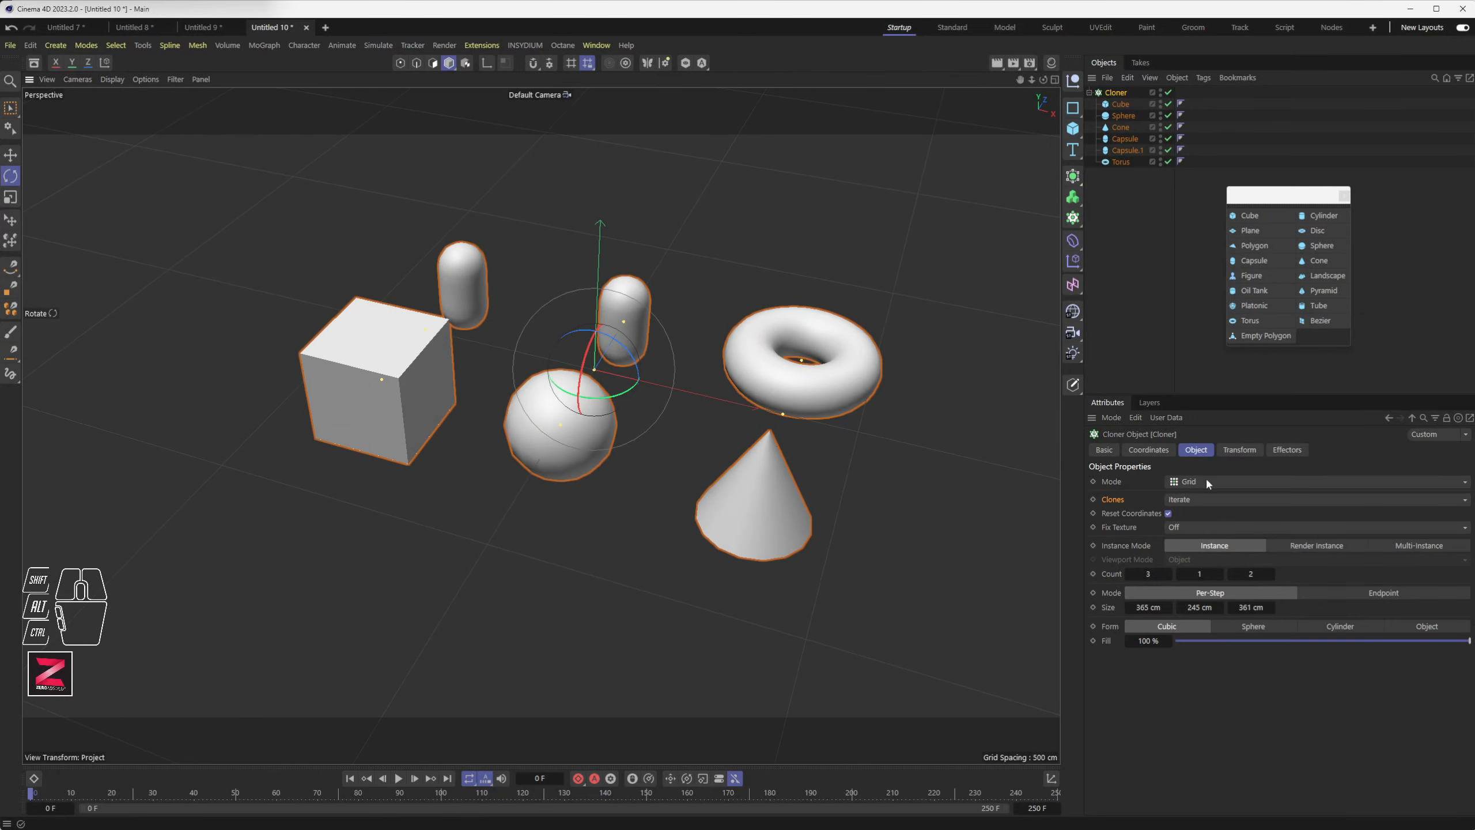
left_click(1169, 573)
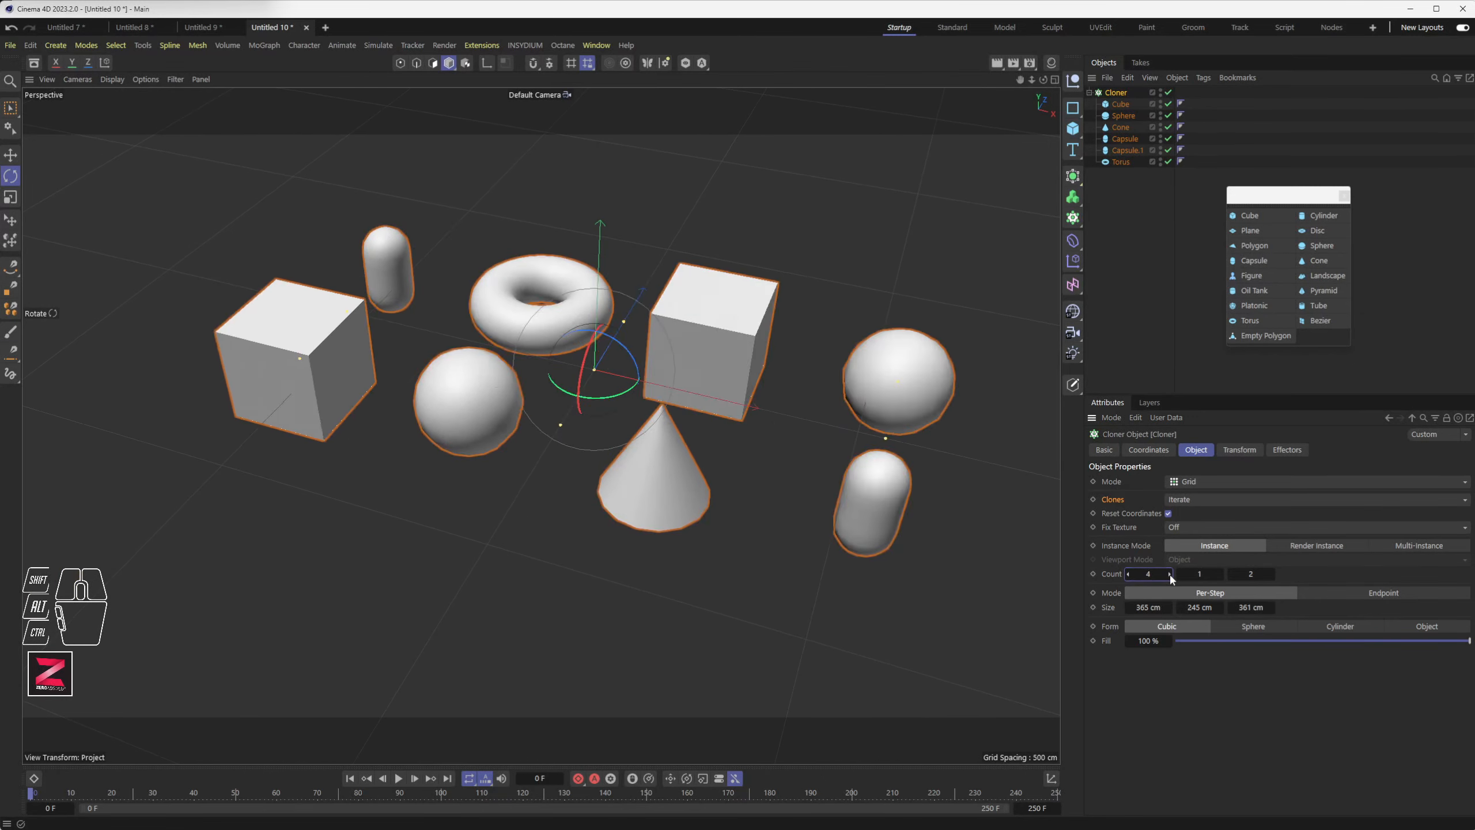
left_click(1169, 573)
left_click(1168, 573)
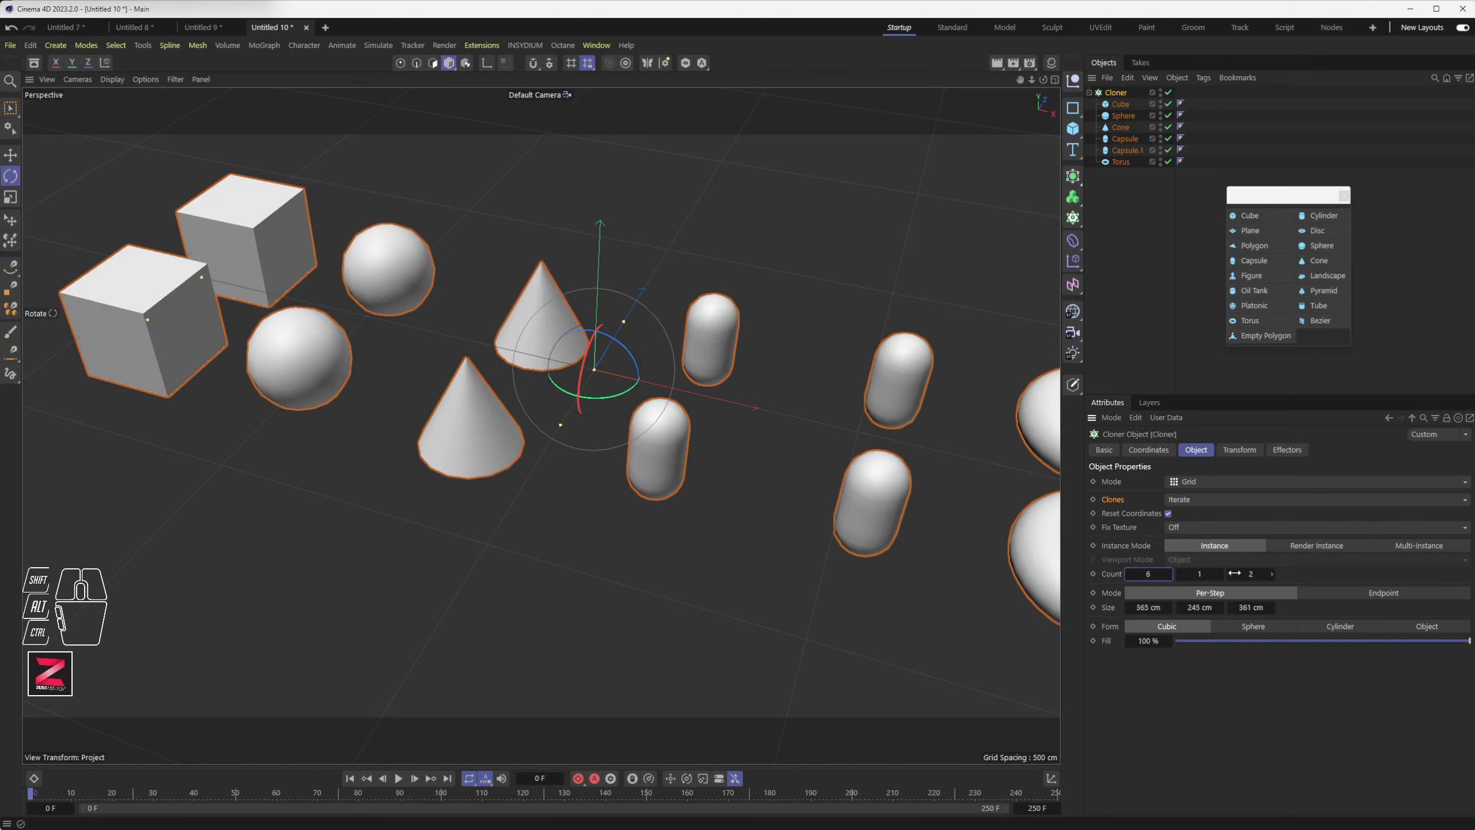
Step: Set the grid cloner's Z count to 1 and its per-step X size to 310 cm
left_click_drag(1235, 572, 1173, 583)
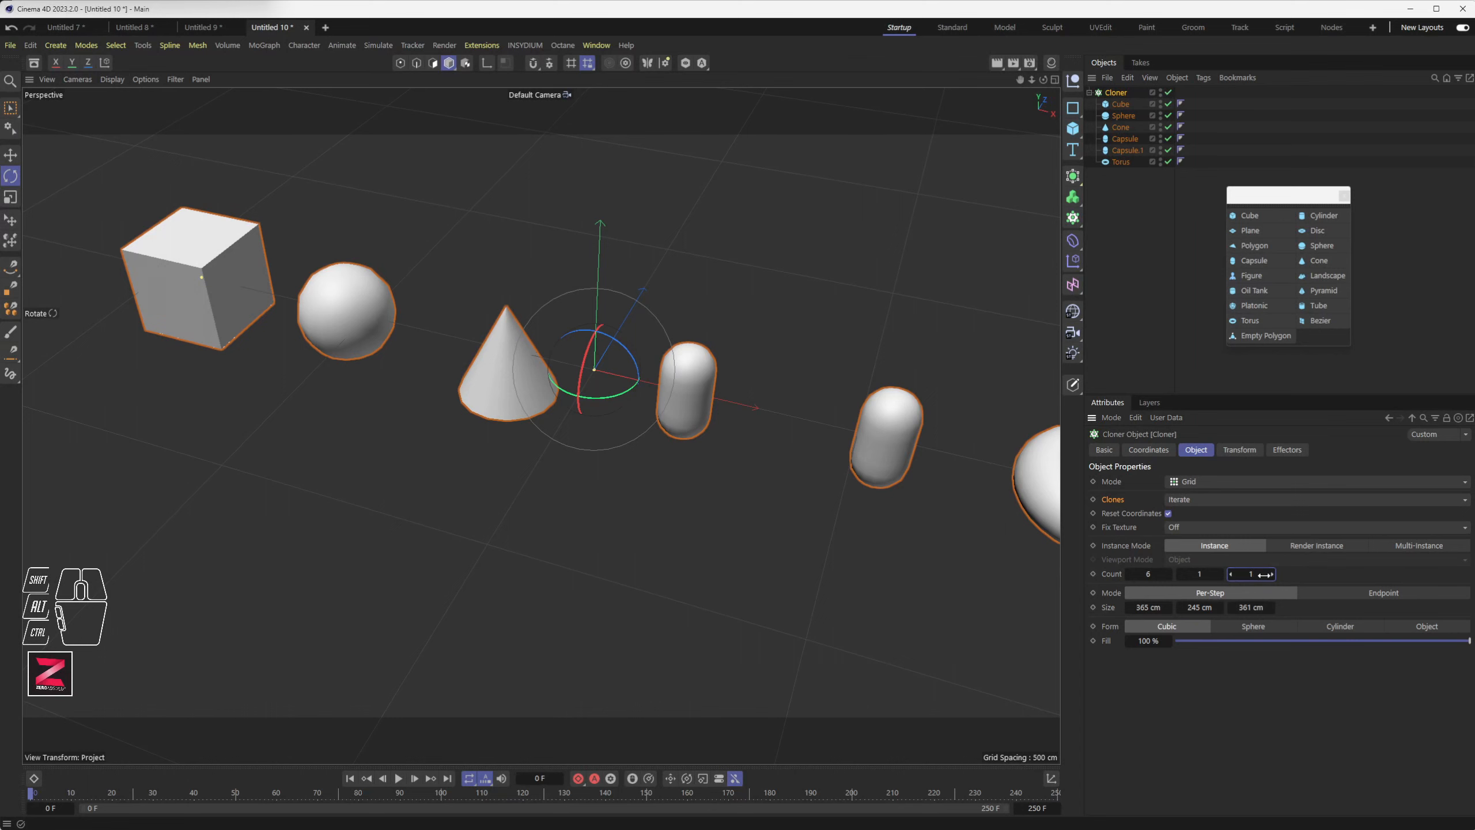
scroll(633, 467, "down", 5)
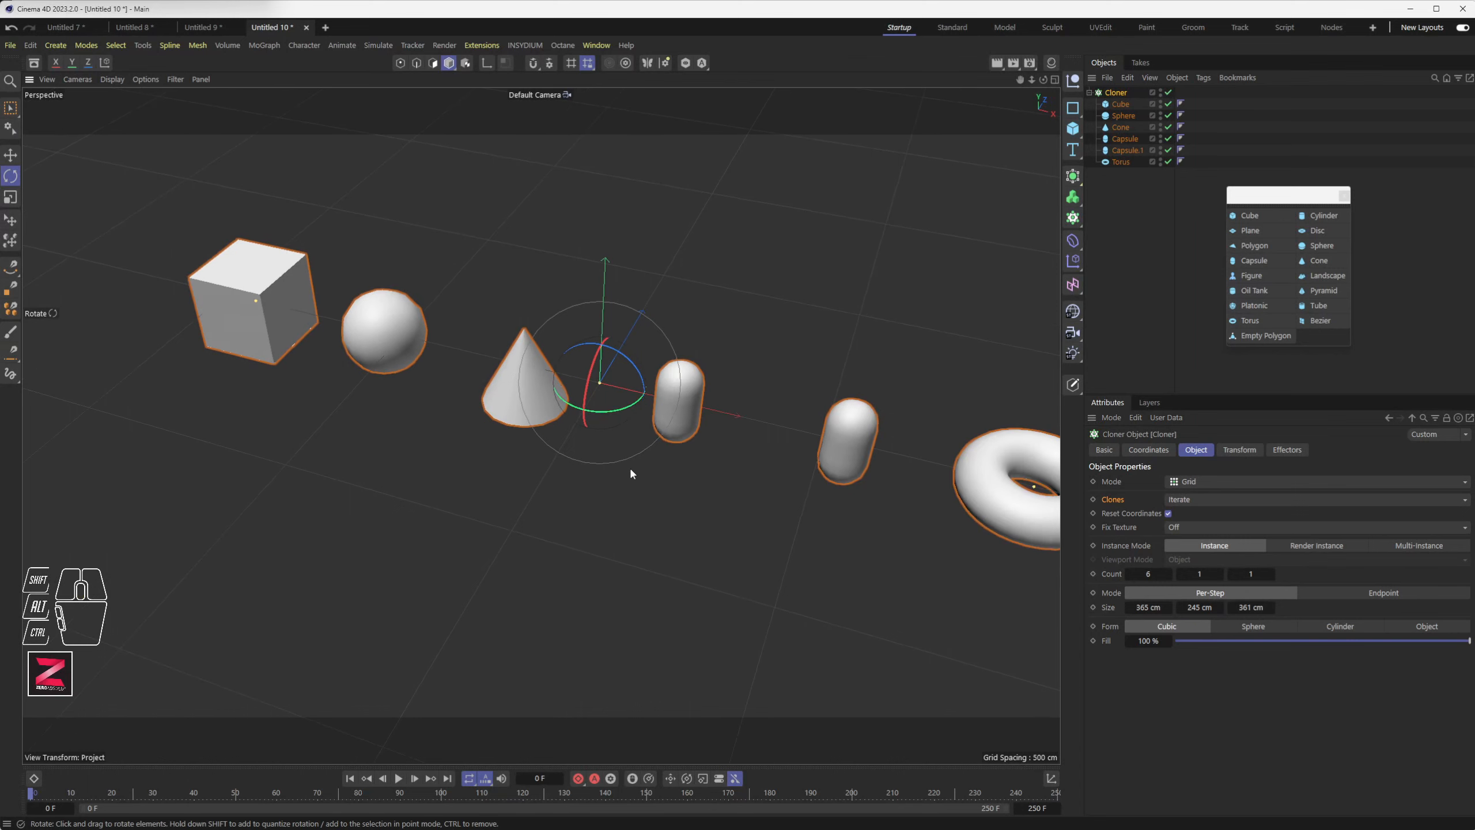
left_click_drag(625, 535, 563, 551, "alt")
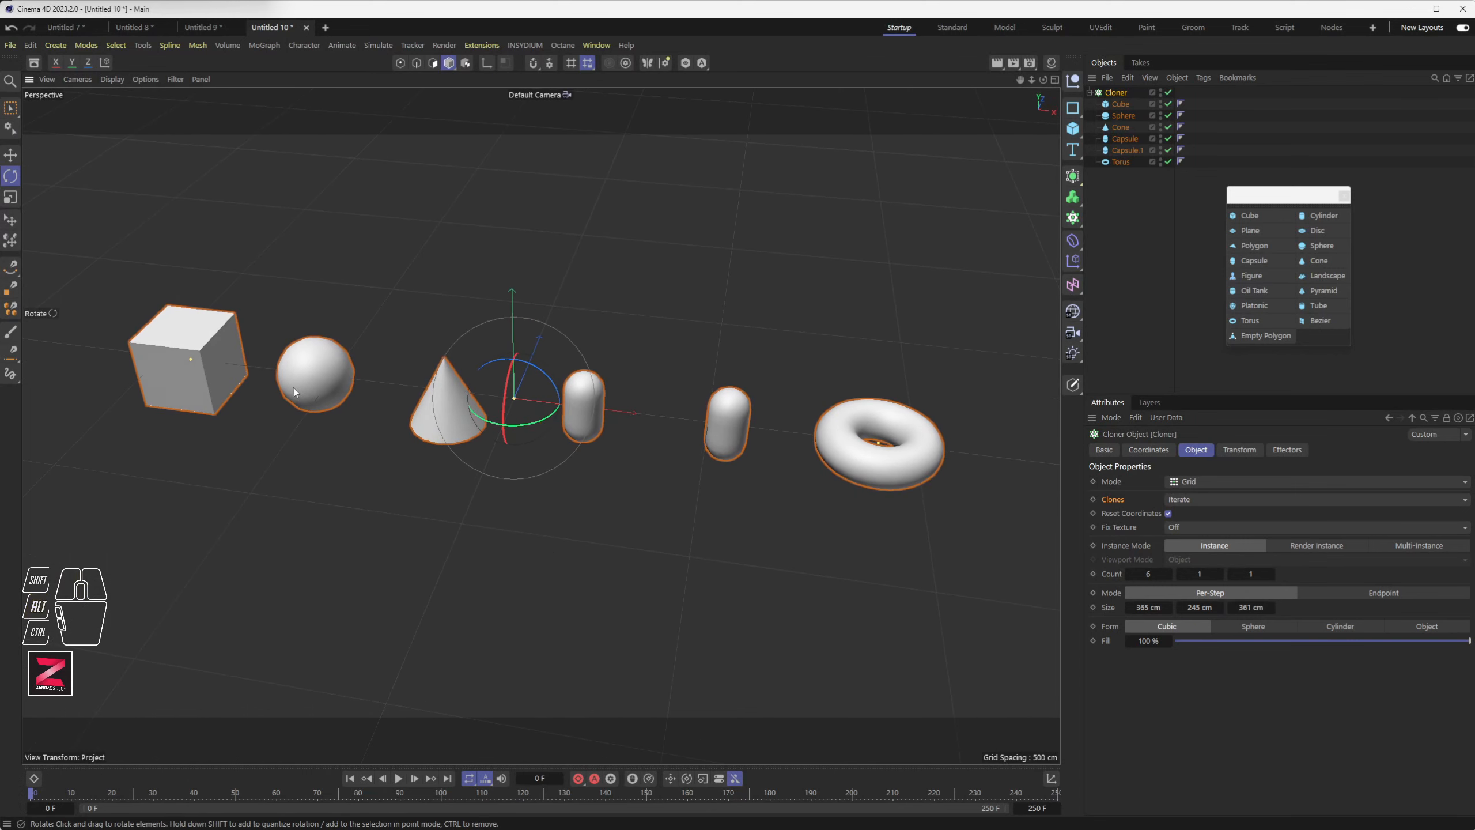
mouse_move(1149, 608)
left_mouse_down()
mouse_move(1115, 607)
mouse_move(1138, 608)
left_mouse_up()
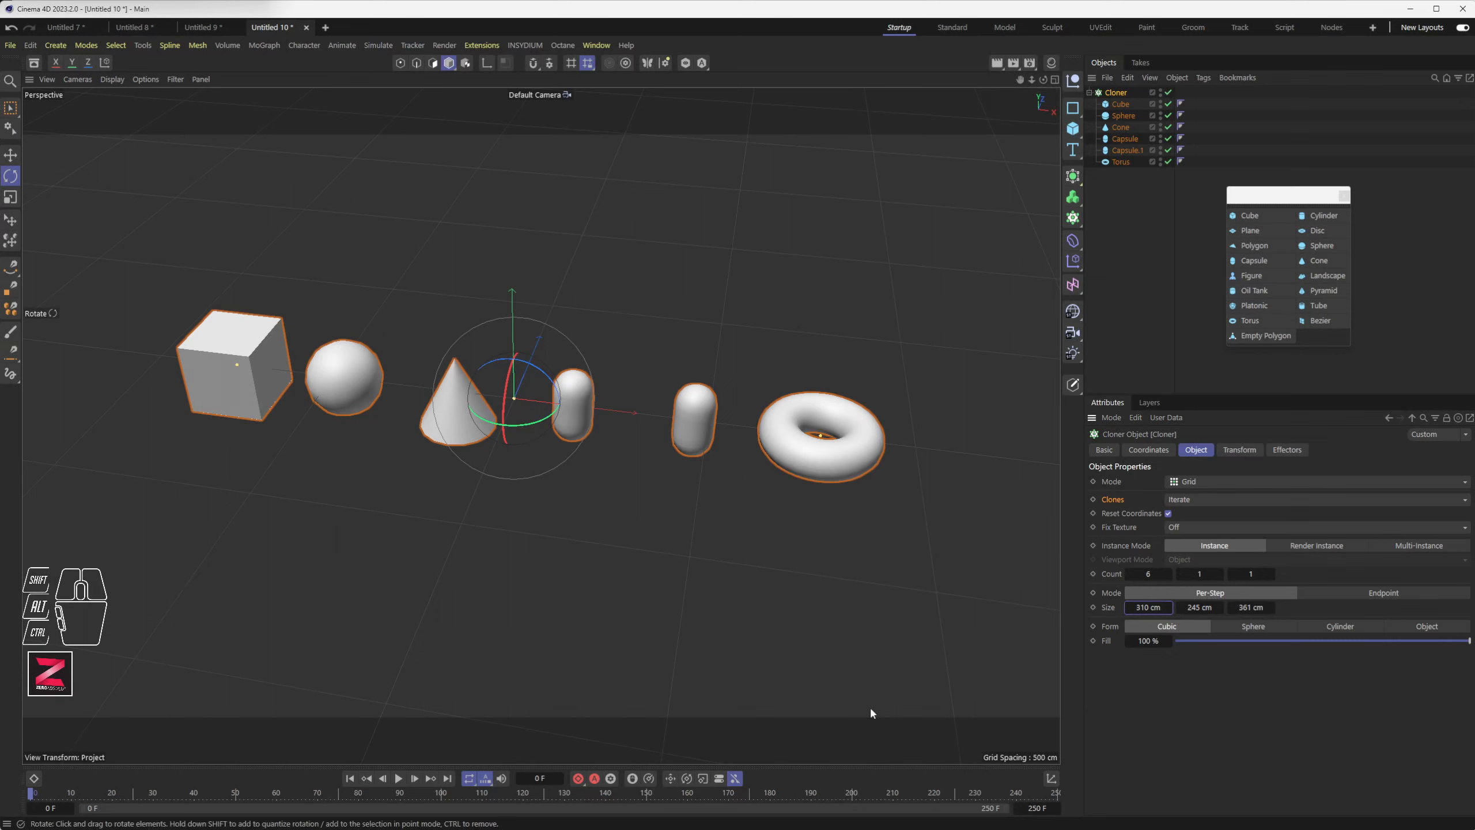
Step: Switch the Cloner to Linear mode and set its per-step P.Y distance to 290 cm
left_click_drag(1199, 479, 1199, 515)
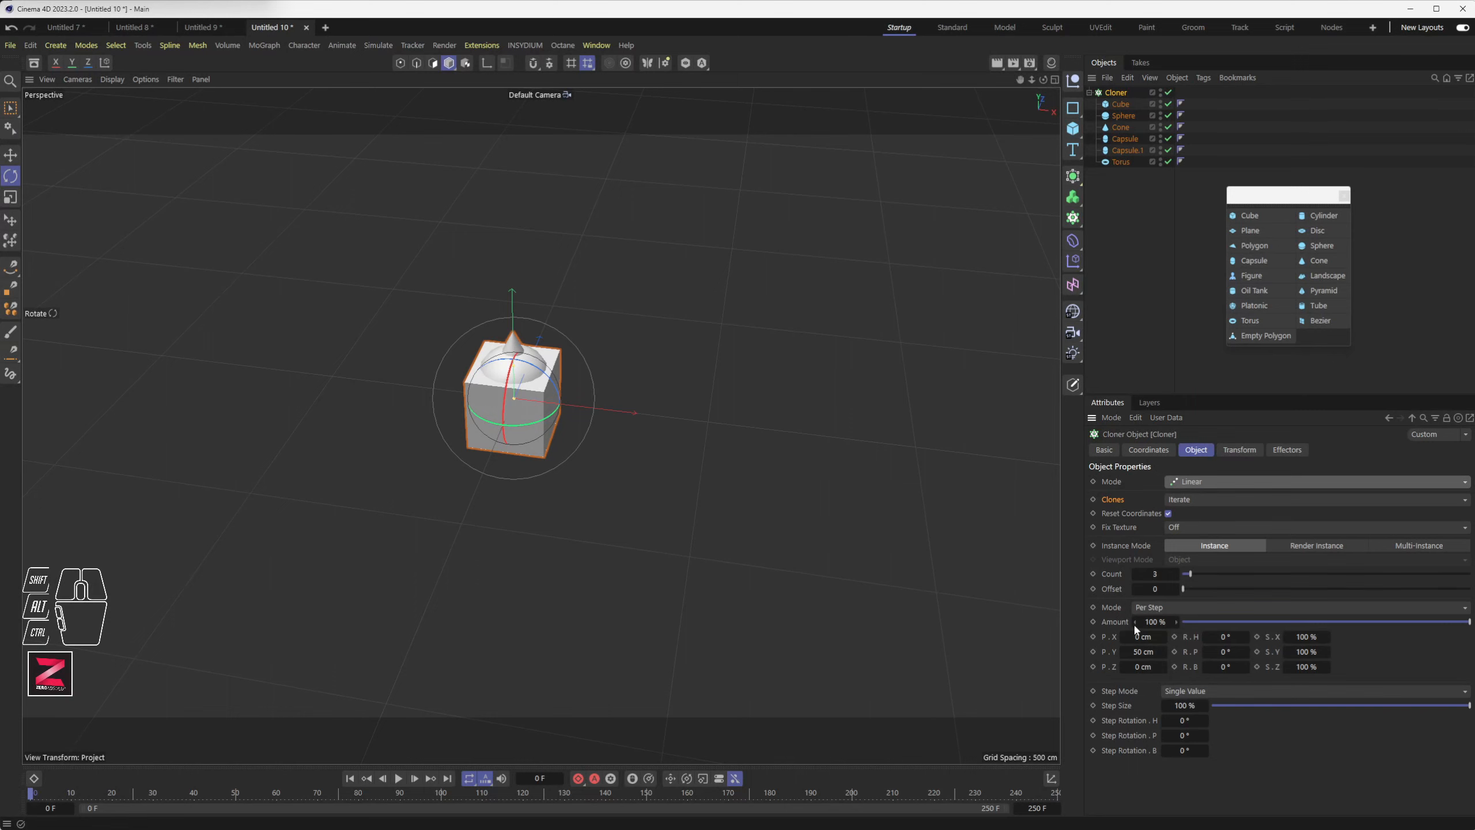
left_click_drag(1143, 651, 1148, 651)
left_click_drag(1143, 651, 1179, 651)
middle_click_drag(543, 410, 575, 555, "alt")
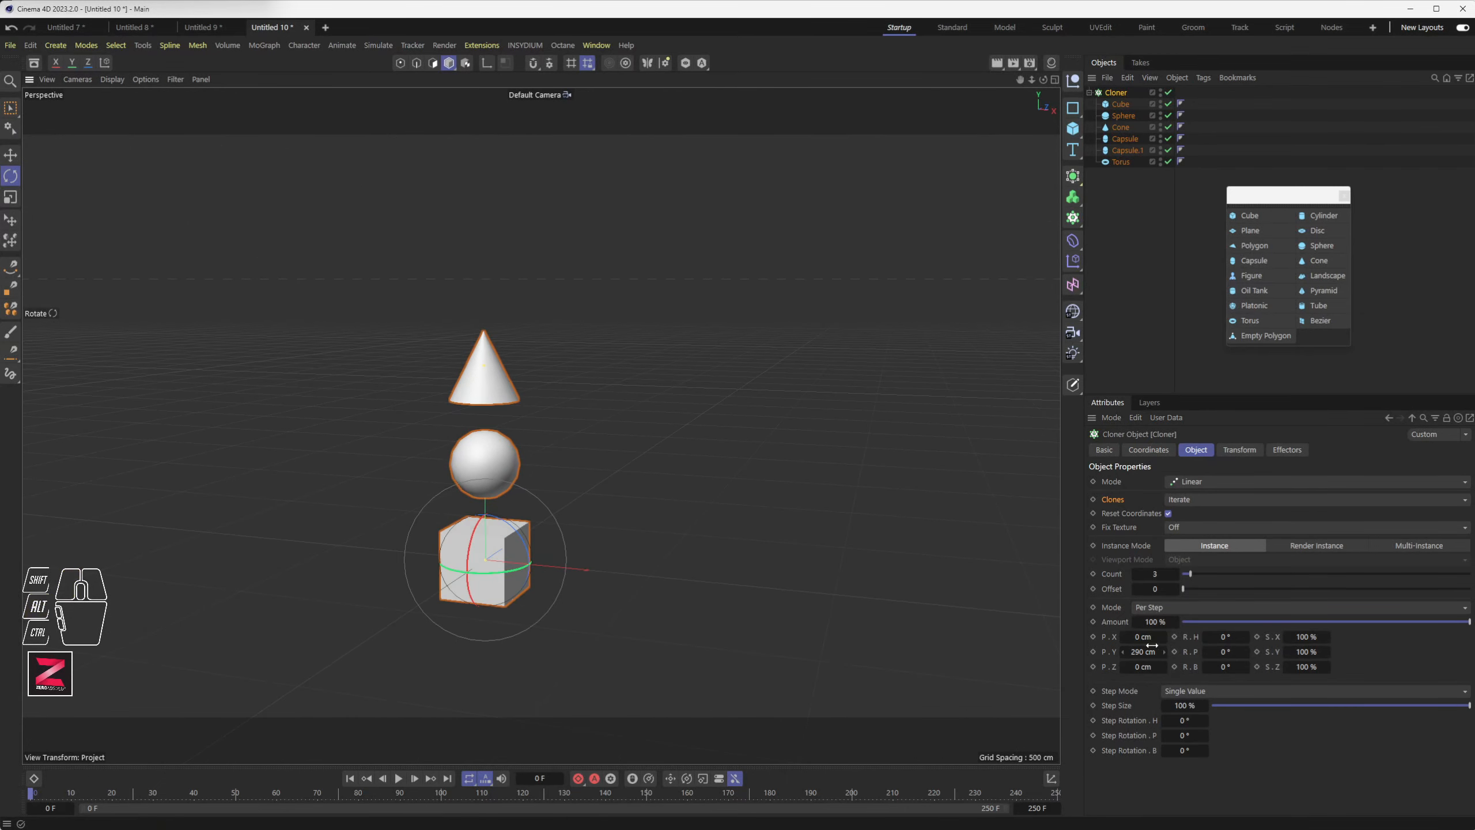
Step: Set the linear cloner's count to 6, keeping the Clones distribution at Iterate
left_click(1157, 574)
type("6")
key("Return")
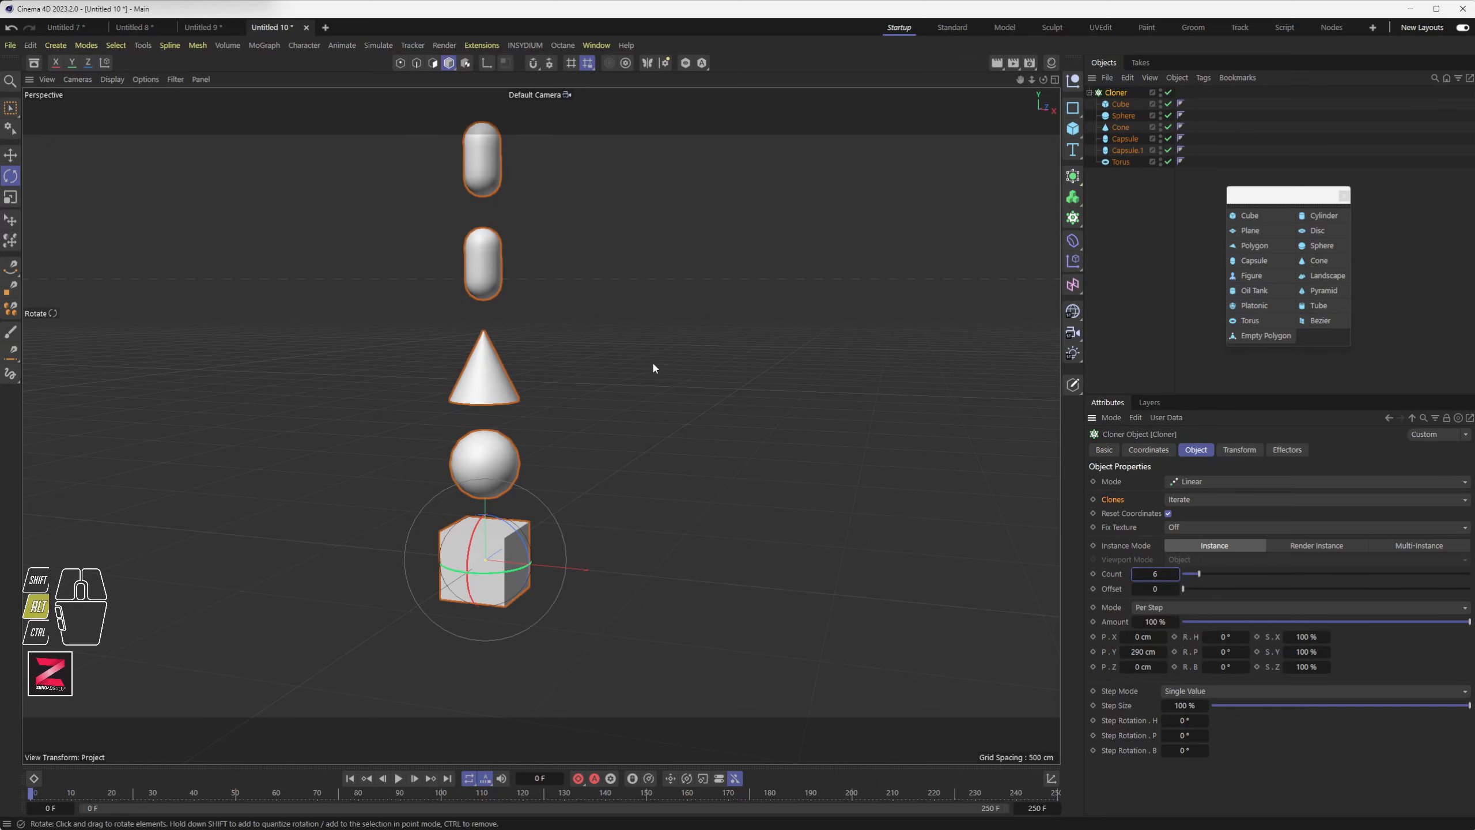
scroll(655, 426, "down", 3)
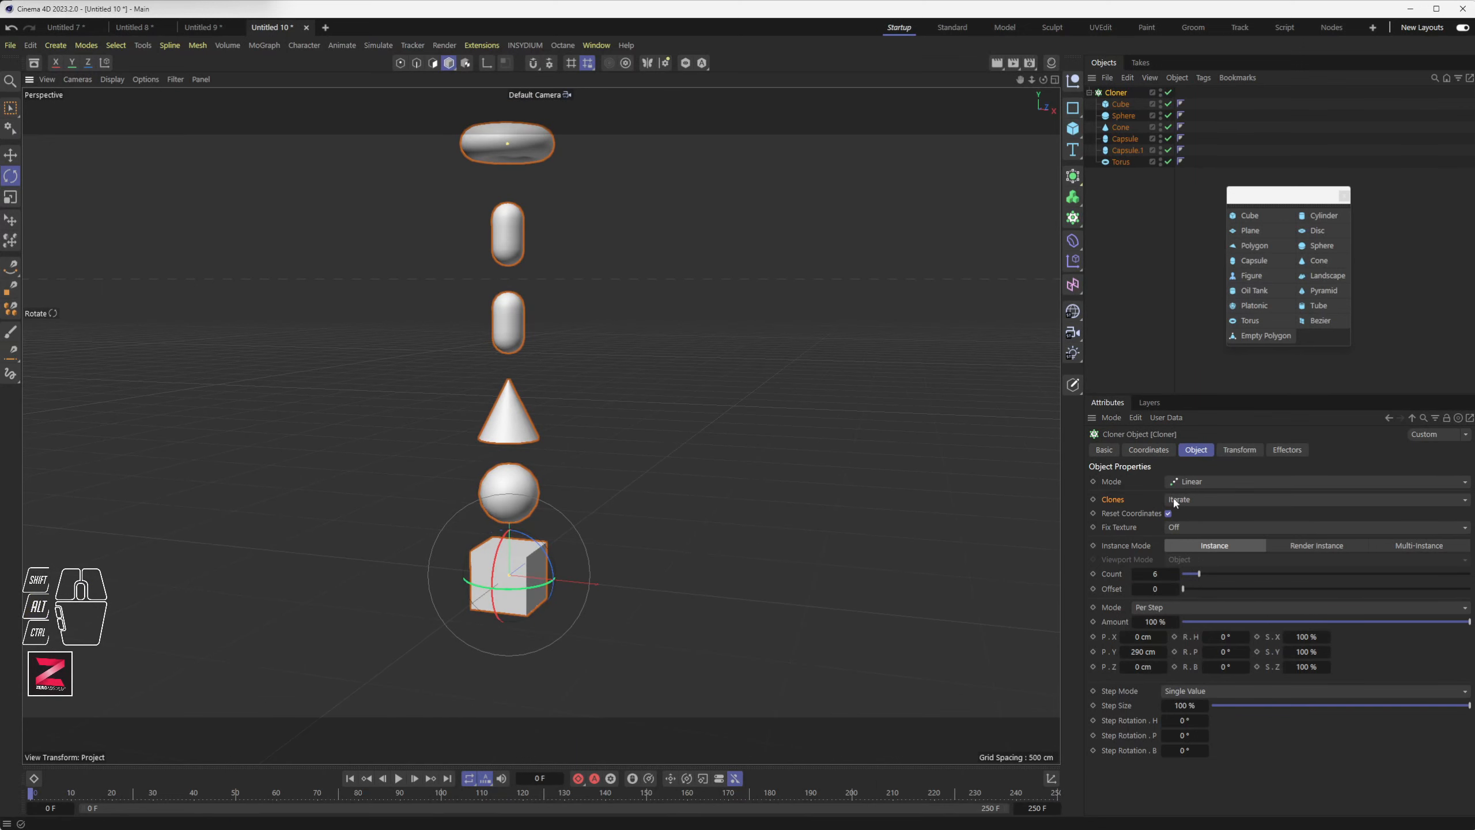
left_click_drag(1174, 500, 1196, 517)
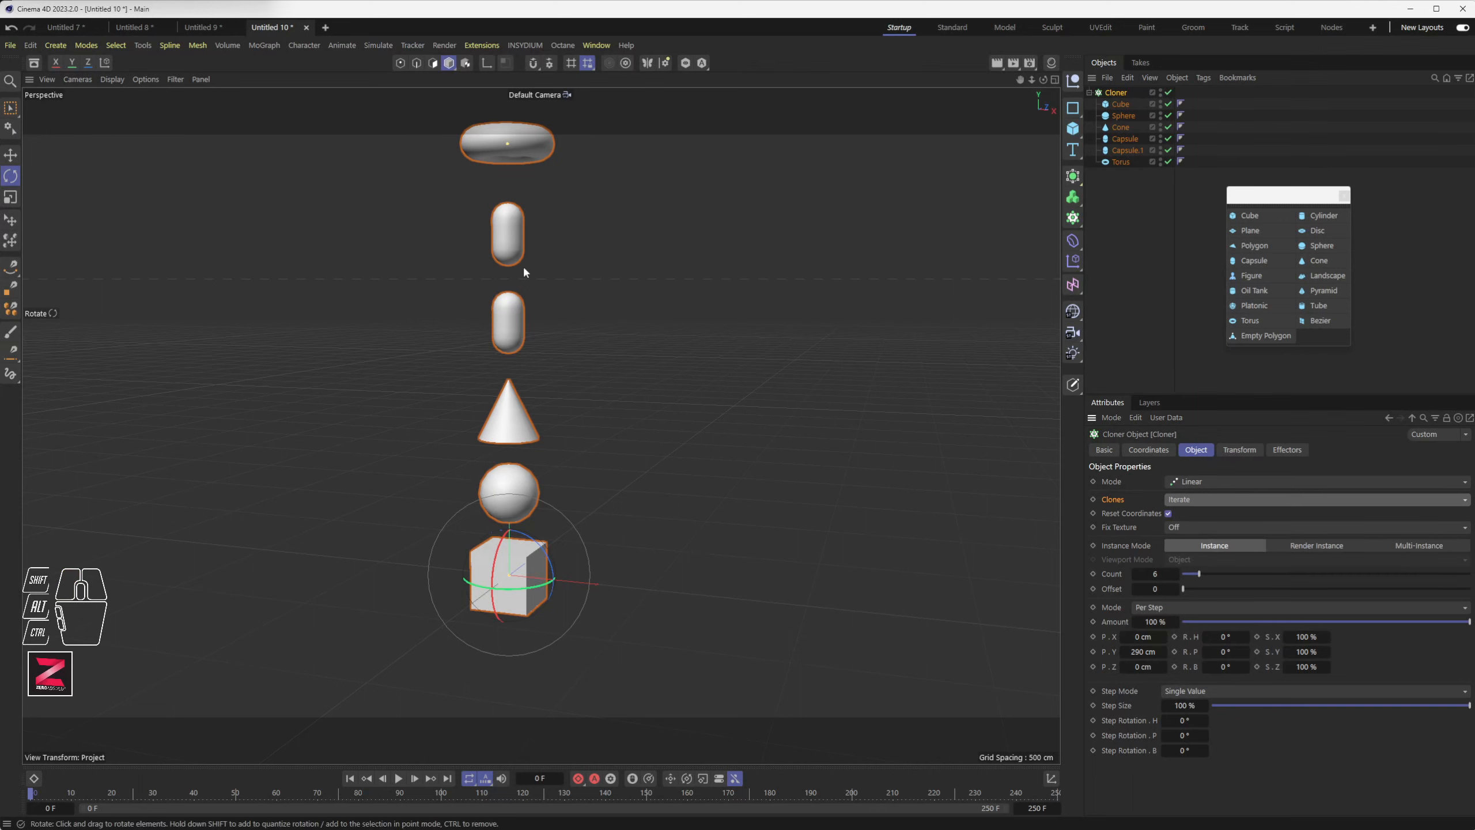
Step: Reverse the linear stack by setting the per-step P.Y distance to -261 cm
middle_click_drag(599, 334, 596, 367, "alt")
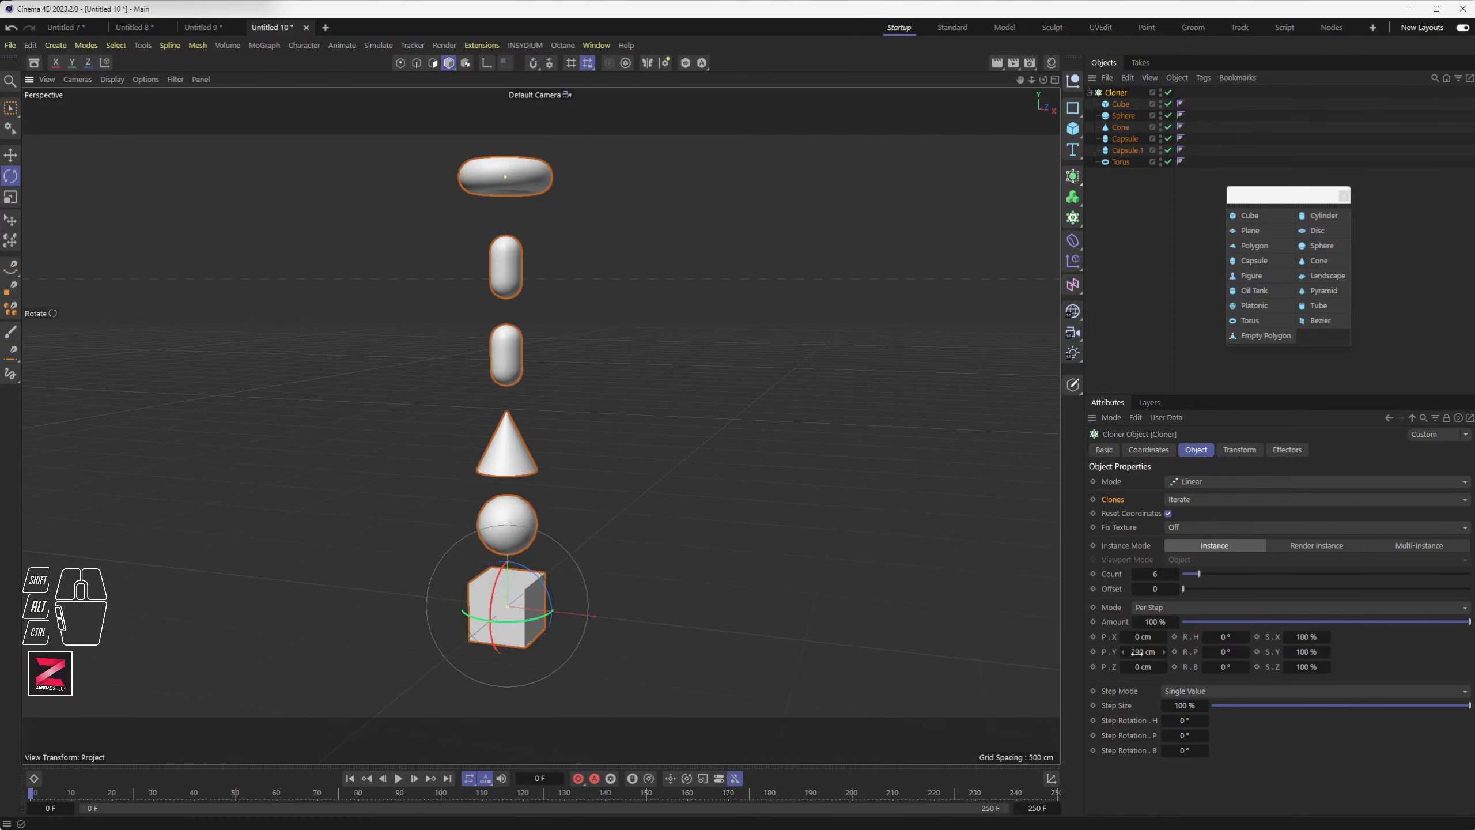
left_click_drag(1137, 651, 1009, 586, "alt")
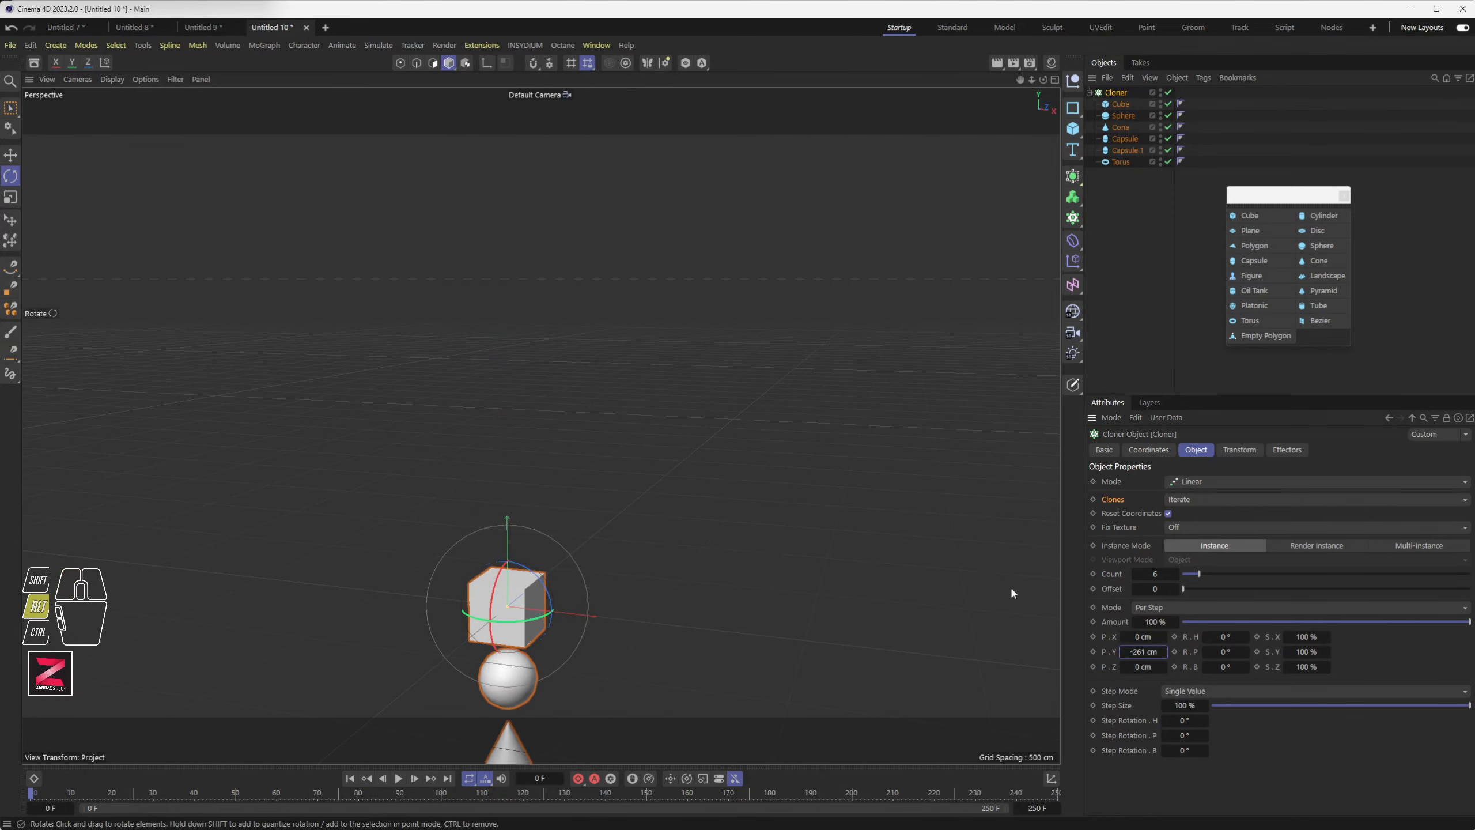
mouse_move(1010, 585)
middle_mouse_down("alt")
mouse_move(840, 286)
mouse_move(889, 257)
middle_mouse_up("alt")
mouse_move(889, 257)
left_mouse_down("alt")
mouse_move(751, 365)
mouse_move(1028, 565)
left_mouse_up("alt")
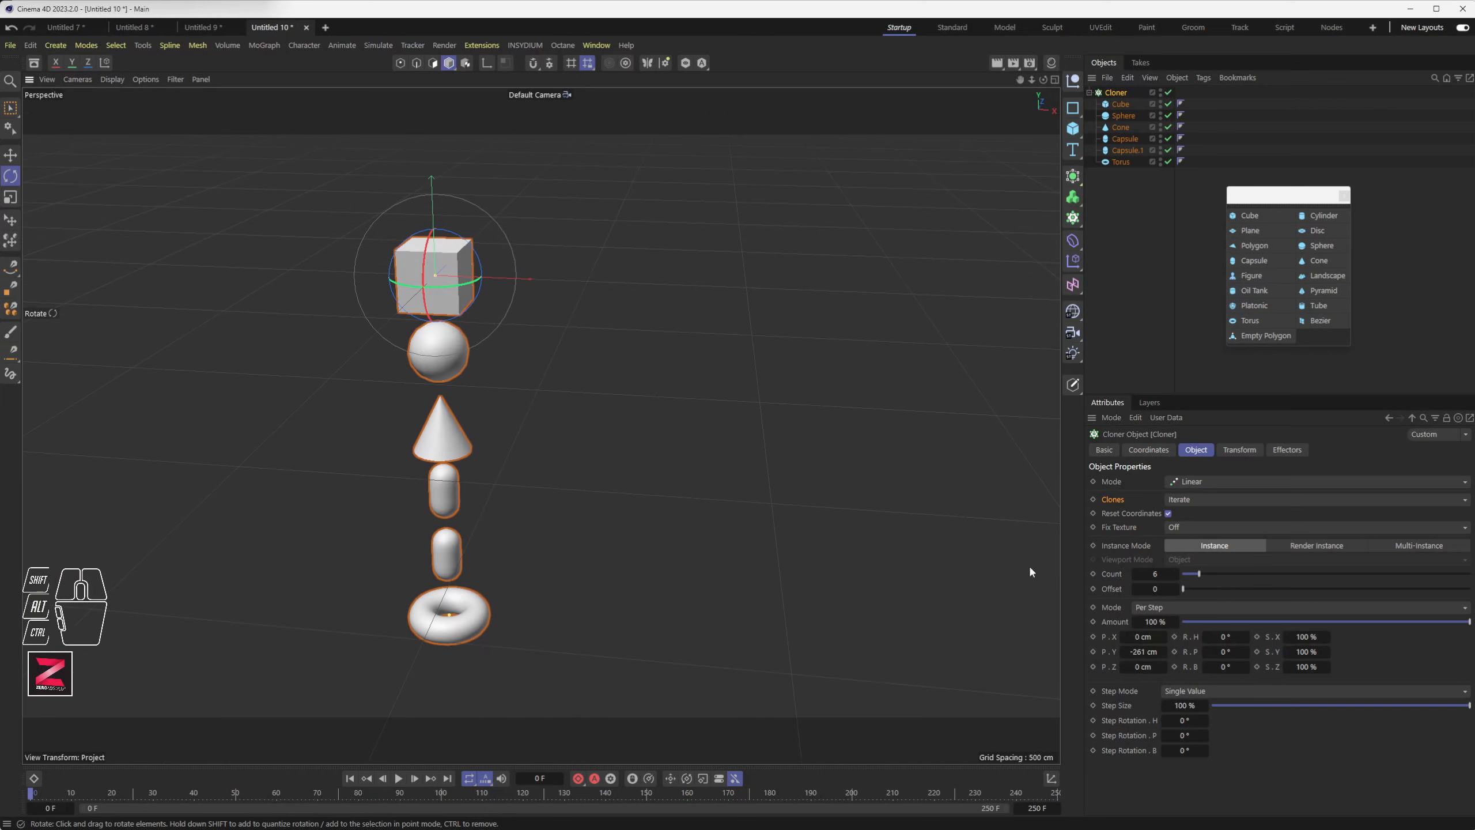
Step: Try the per-step R.H, R.P and R.B rotations on the linear clones and return them to 0°
mouse_move(1226, 636)
left_mouse_down()
mouse_move(1248, 636)
mouse_move(1218, 651)
left_mouse_up()
left_click(1223, 637, "ctrl")
left_click(1226, 636, "ctrl")
left_click(1218, 651, "ctrl")
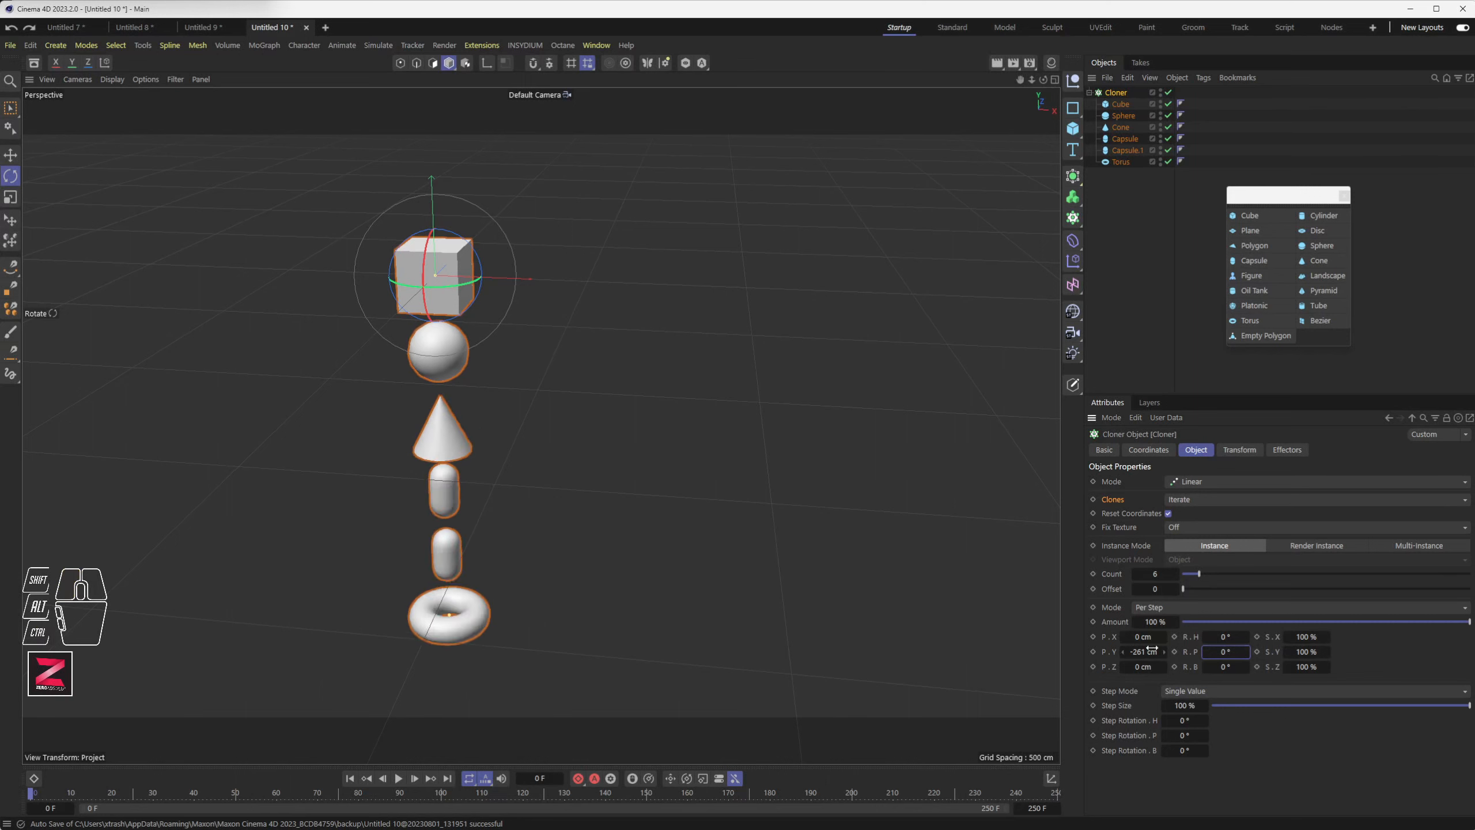
left_click_drag(1224, 667, 1224, 667)
left_click(1225, 667, "ctrl")
Step: Switch the Cloner to Radial mode with a count of 6 and a radius of 610 cm
left_click(1197, 482)
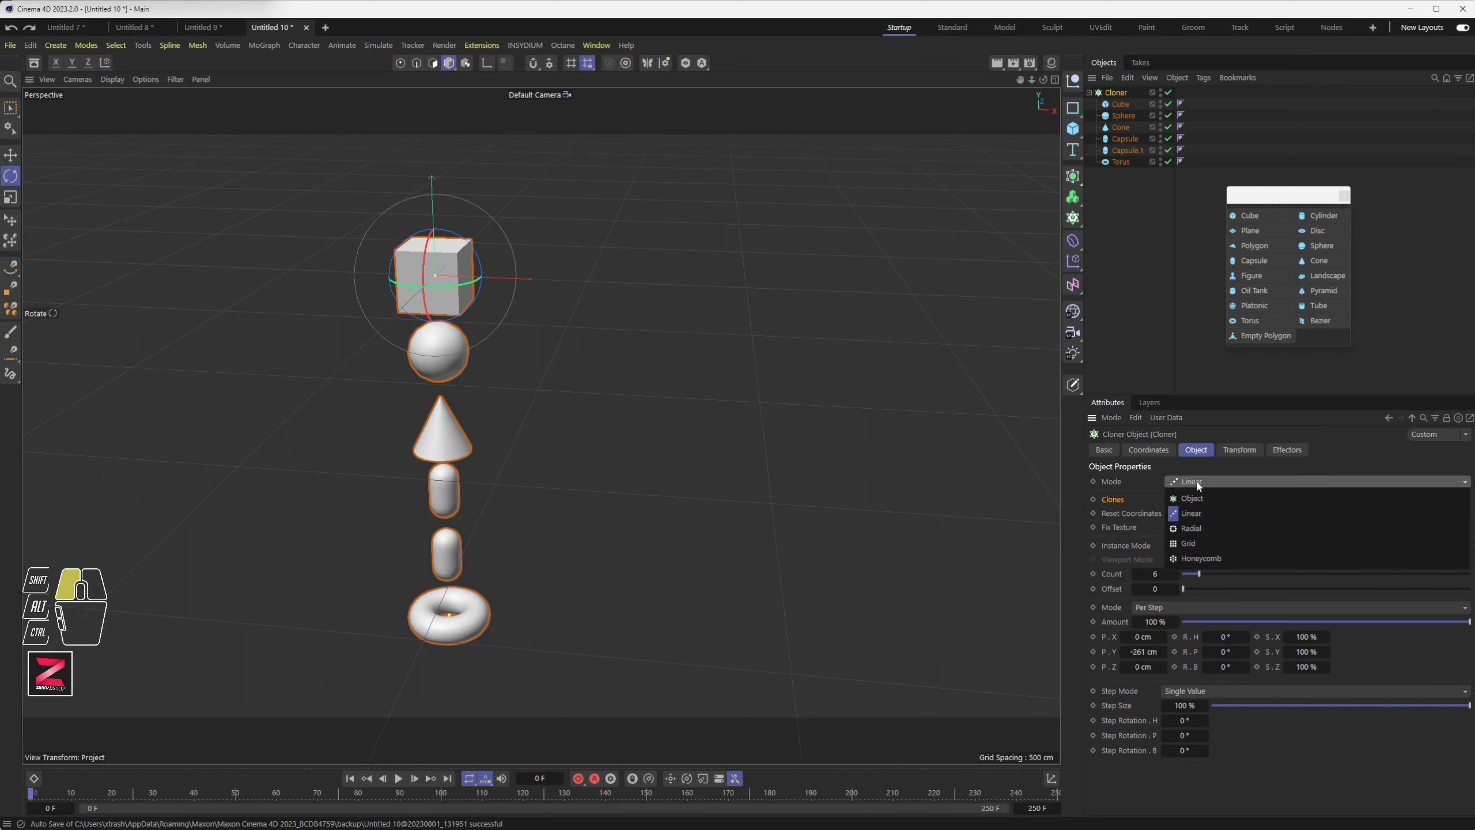
left_click(1186, 529)
left_click_drag(615, 486, 622, 541, "alt")
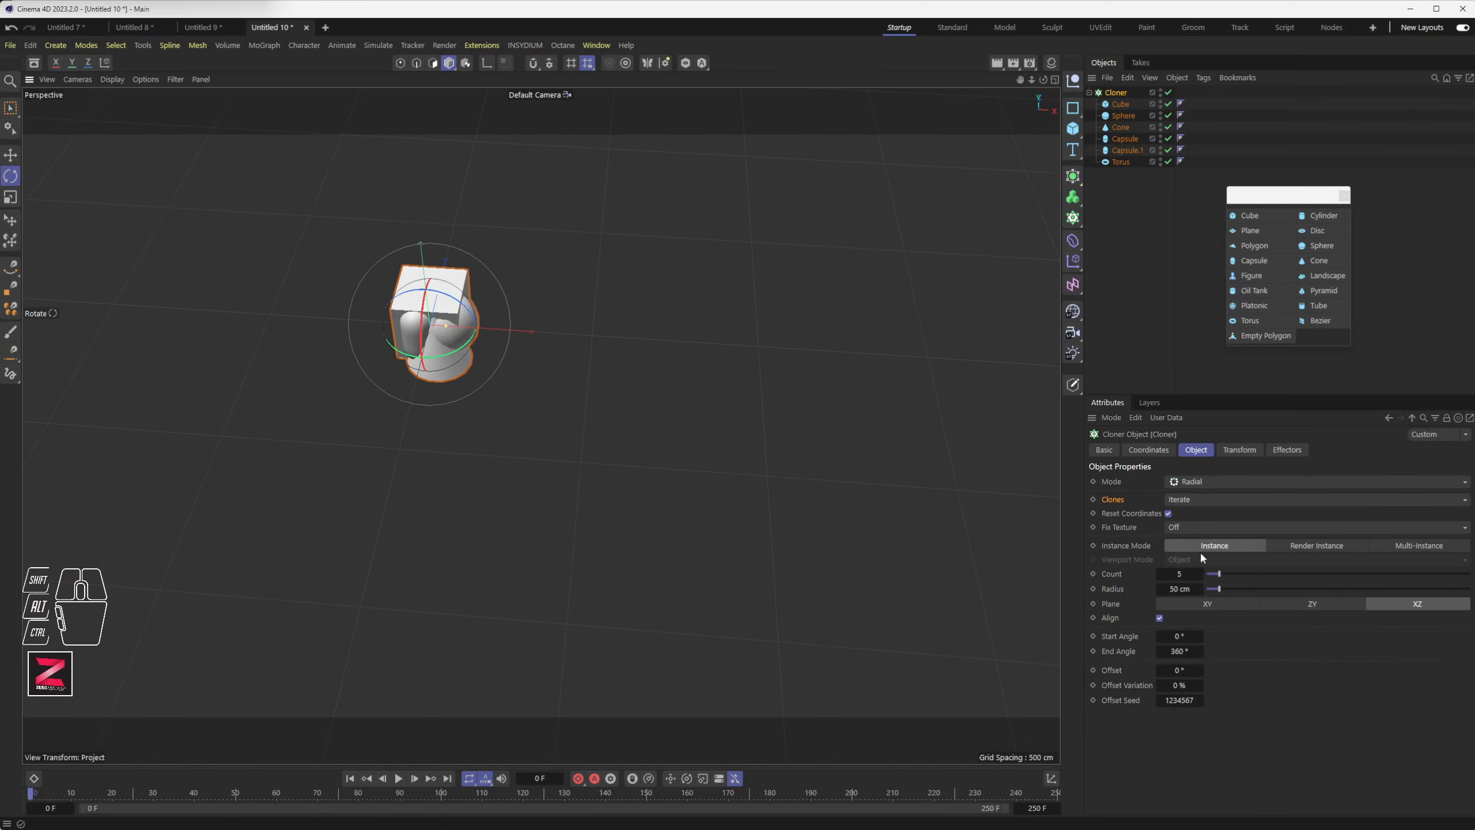
left_click_drag(1183, 574, 1167, 572)
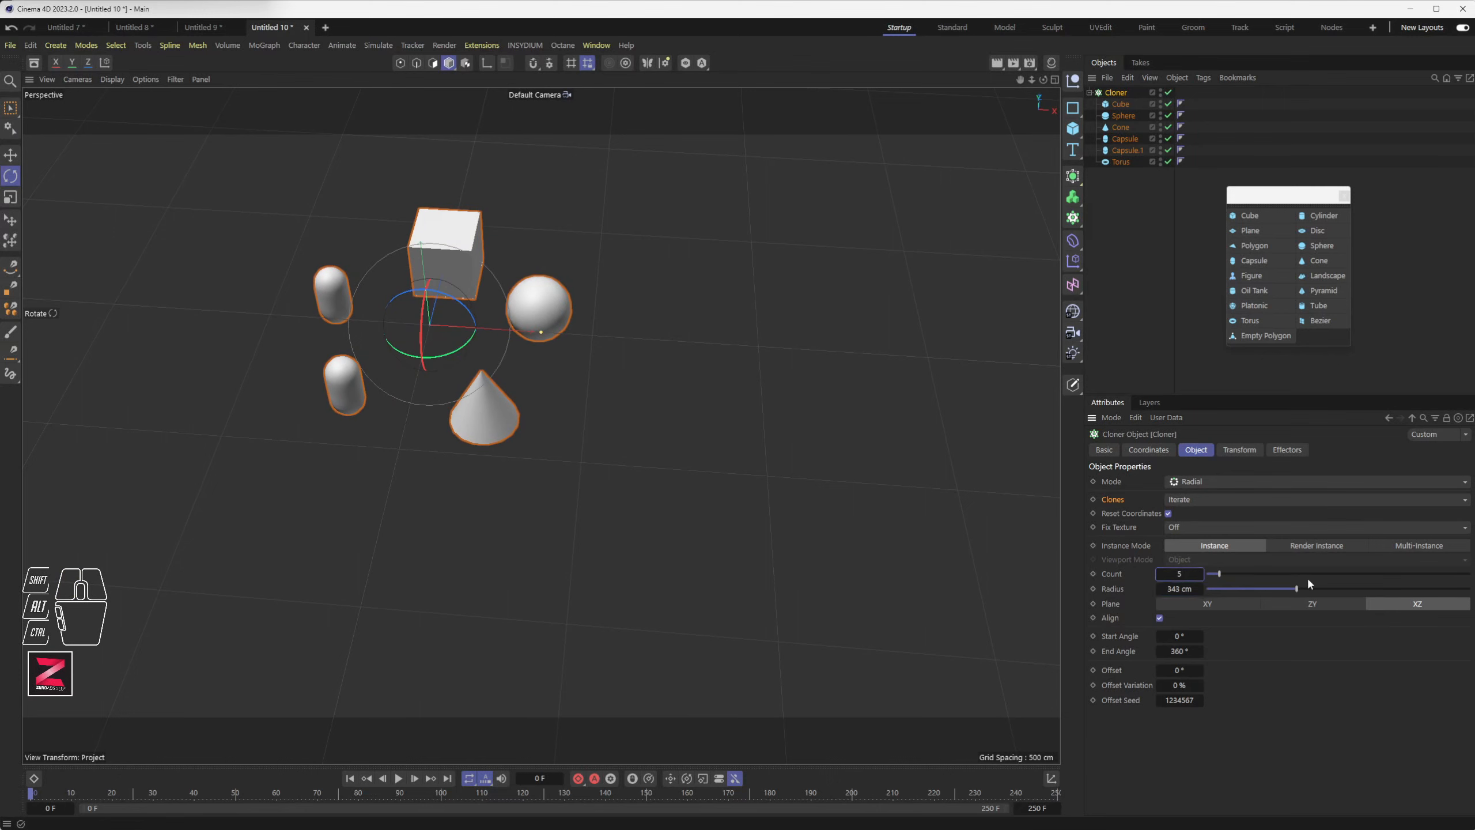
mouse_move(1218, 574)
left_mouse_down()
mouse_move(1162, 590)
mouse_move(1205, 590)
left_mouse_up()
Step: Try the ZY plane for the radial cloner and set it to XY
left_click(1335, 603)
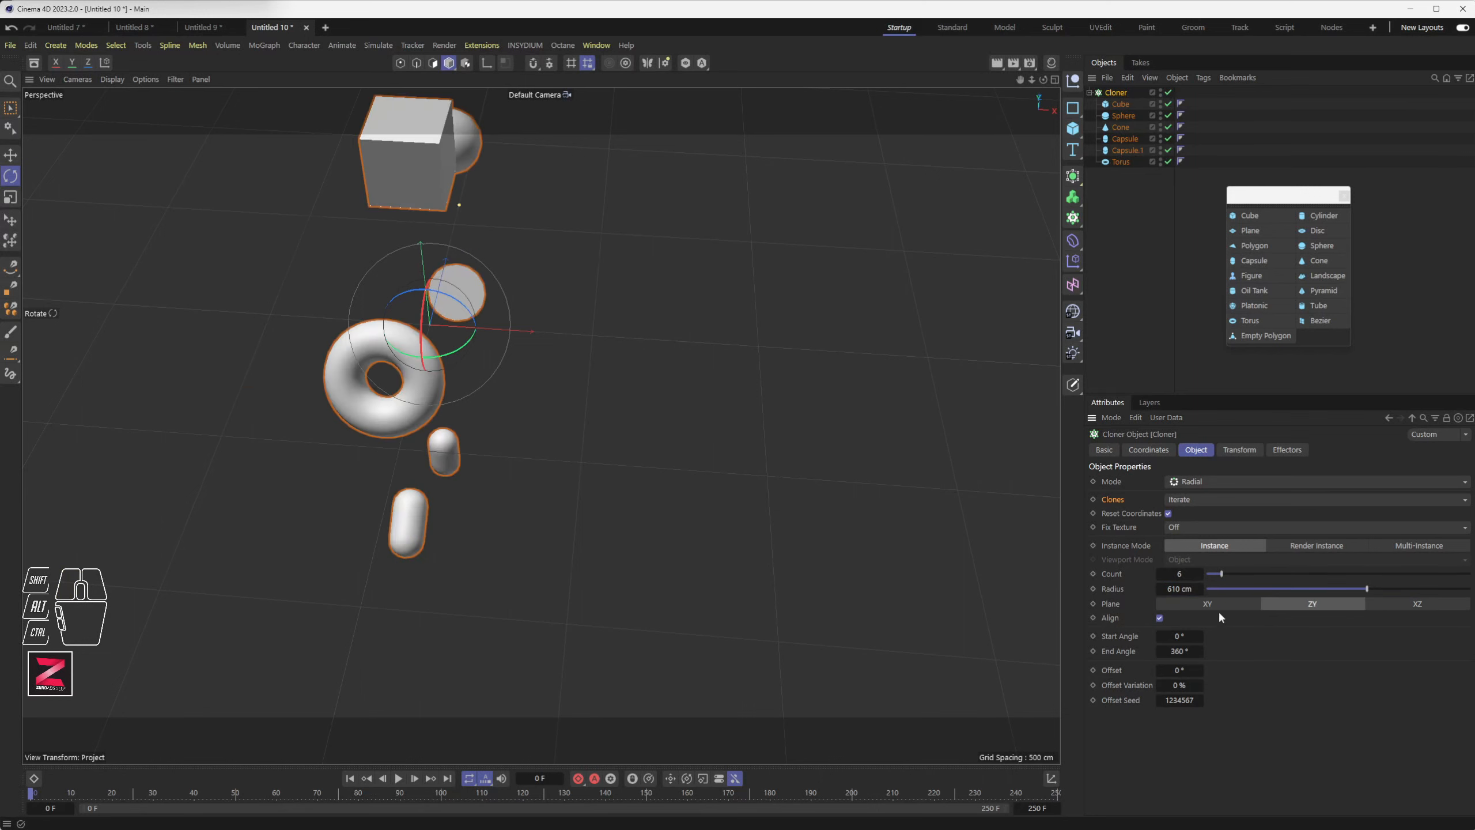
left_click(1189, 602)
mouse_move(860, 595)
left_mouse_down("alt")
mouse_move(843, 479)
mouse_move(729, 581)
mouse_move(816, 567)
mouse_move(763, 501)
mouse_move(733, 577)
mouse_move(755, 581)
left_mouse_up("alt")
Step: Turn off Align for the radial clones and turn it back on
left_click(1159, 617)
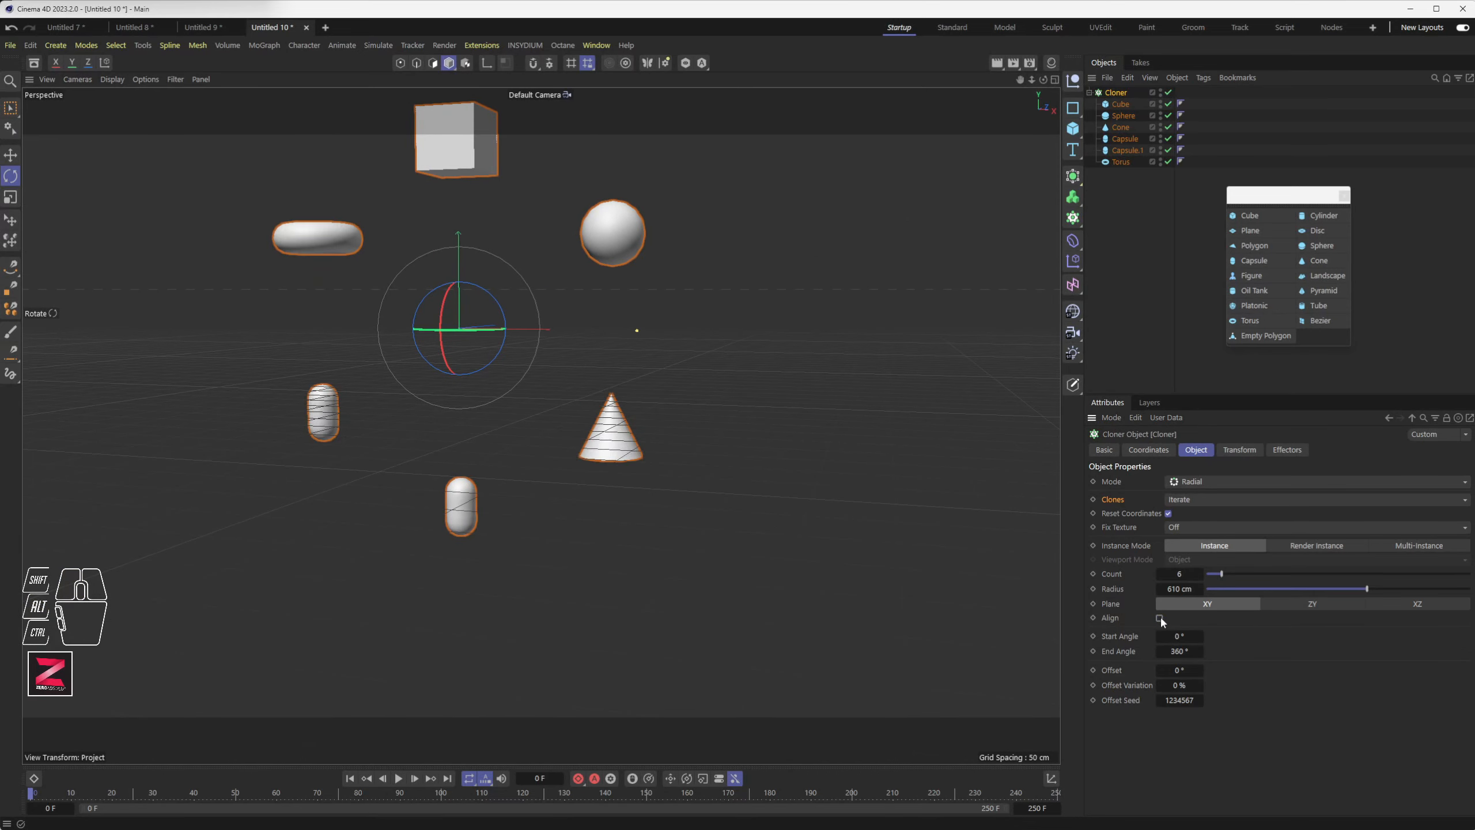
left_click(1160, 618)
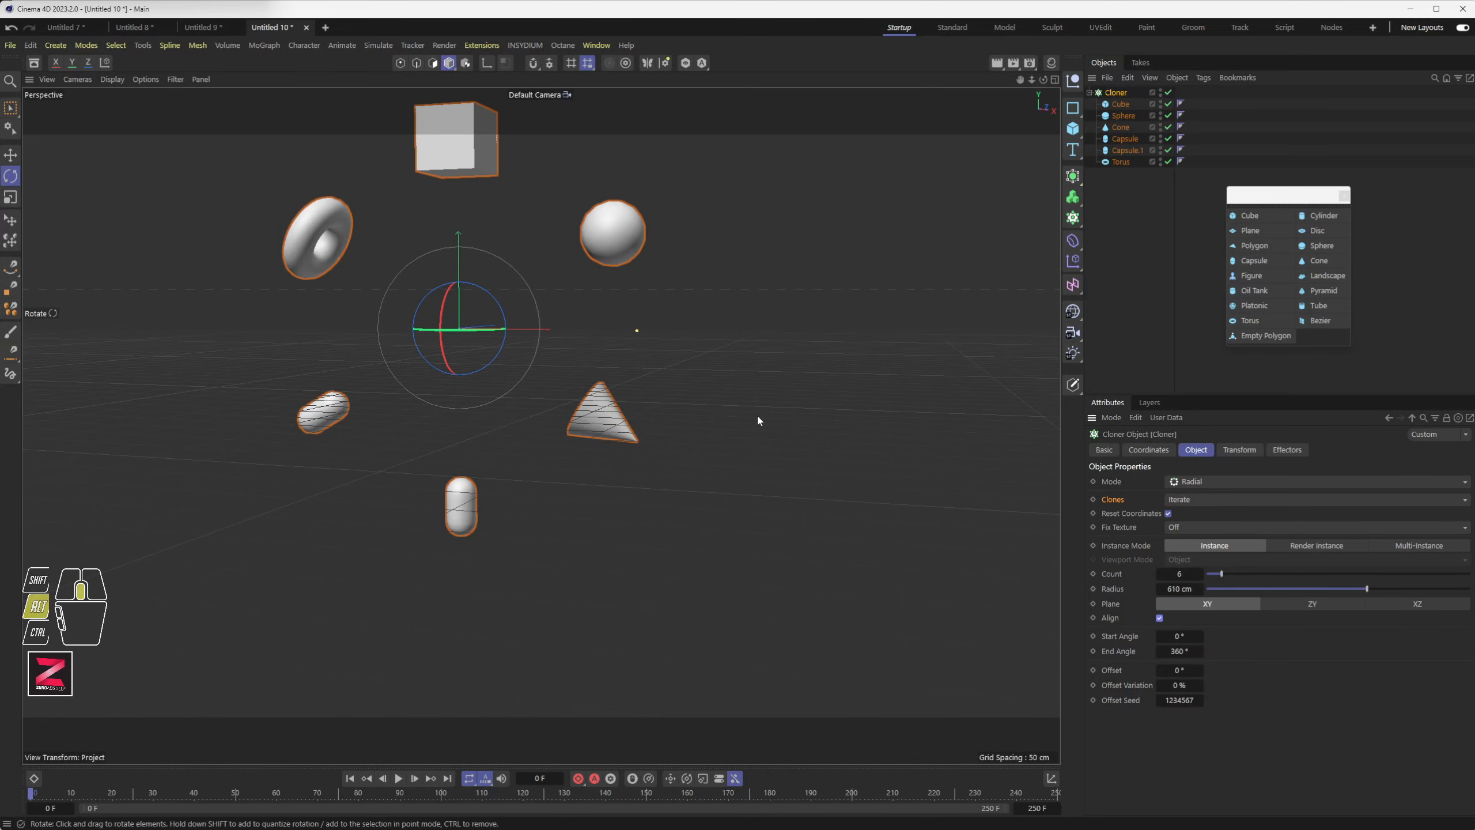
mouse_move(757, 418)
left_mouse_down("alt")
mouse_move(659, 462)
mouse_move(610, 513)
mouse_move(696, 479)
left_mouse_up("alt")
Step: Try a Start Angle of 180° for the radial clones and return it to 0°
mouse_move(1200, 636)
left_mouse_down()
mouse_move(1173, 635)
mouse_move(1223, 635)
mouse_move(1185, 636)
left_mouse_up()
left_click(1185, 636)
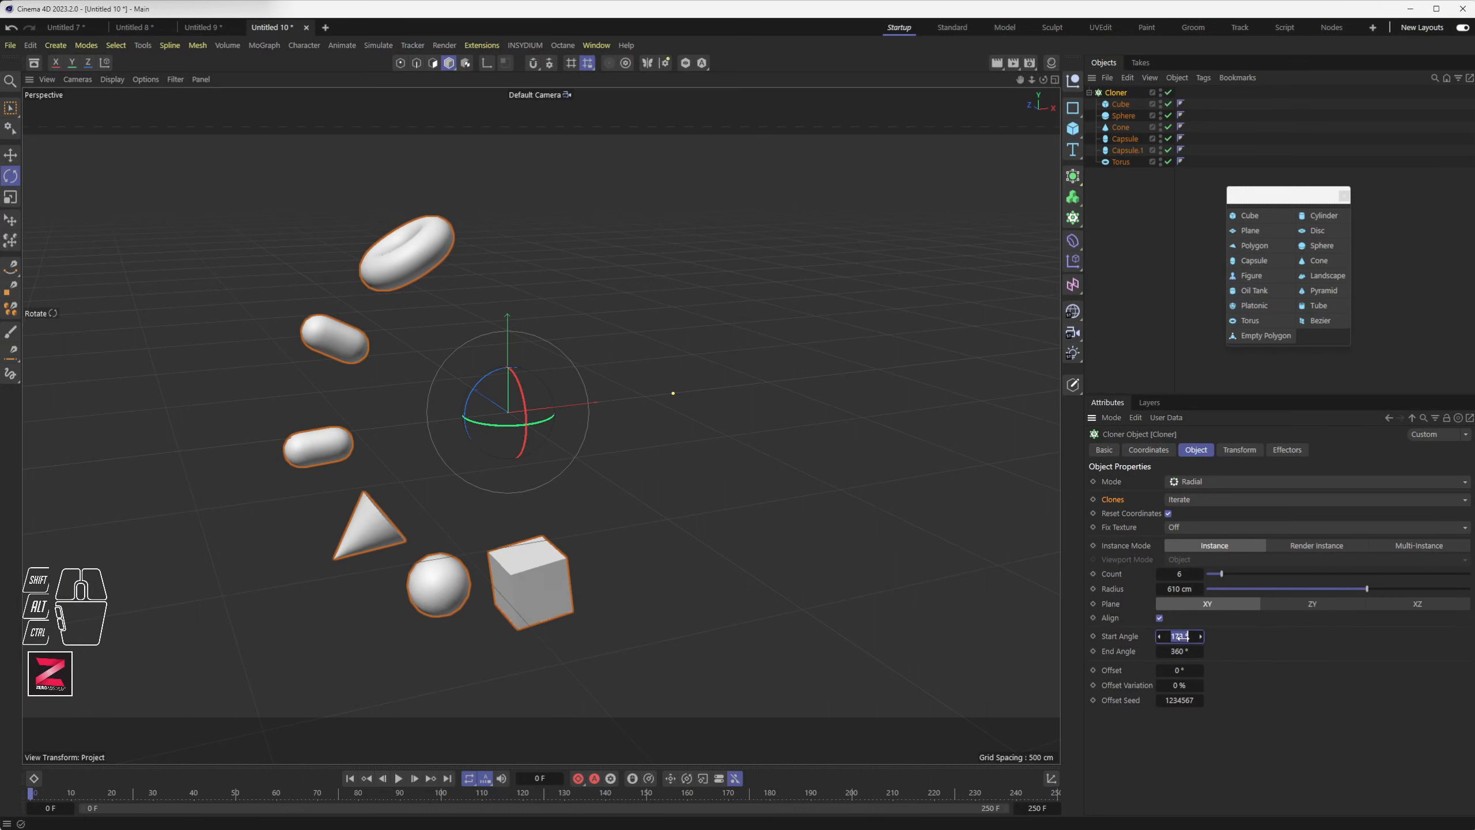
type("180")
key("Return")
left_click_drag(523, 465, 473, 592, "alt")
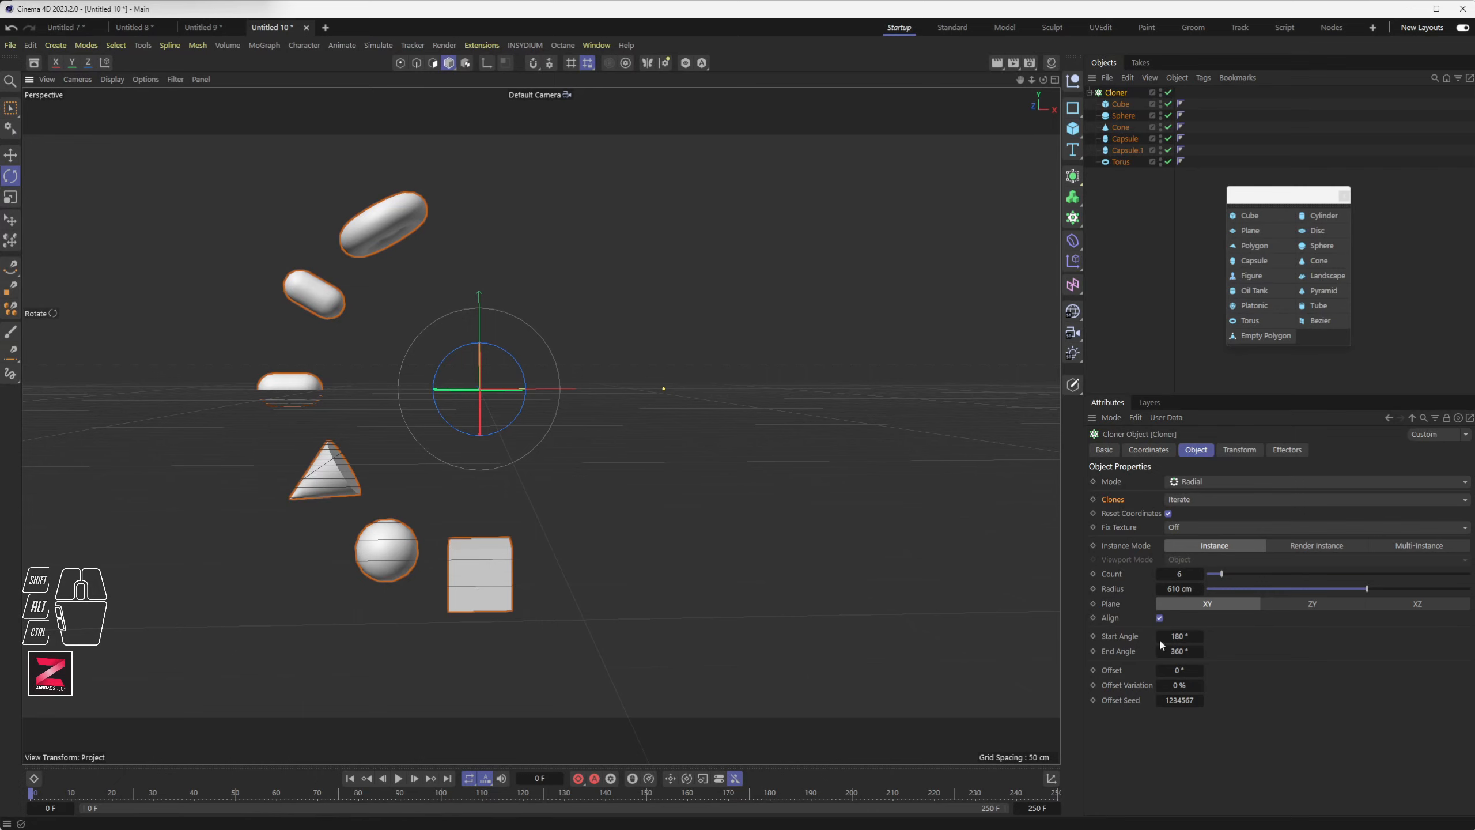
left_click_drag(1179, 635, 1182, 645)
type("0")
key("Tab")
Step: Set the radial cloner's End Angle to 216° and its Offset to 40°
left_click(1222, 651)
left_click_drag(1181, 651, 1110, 652)
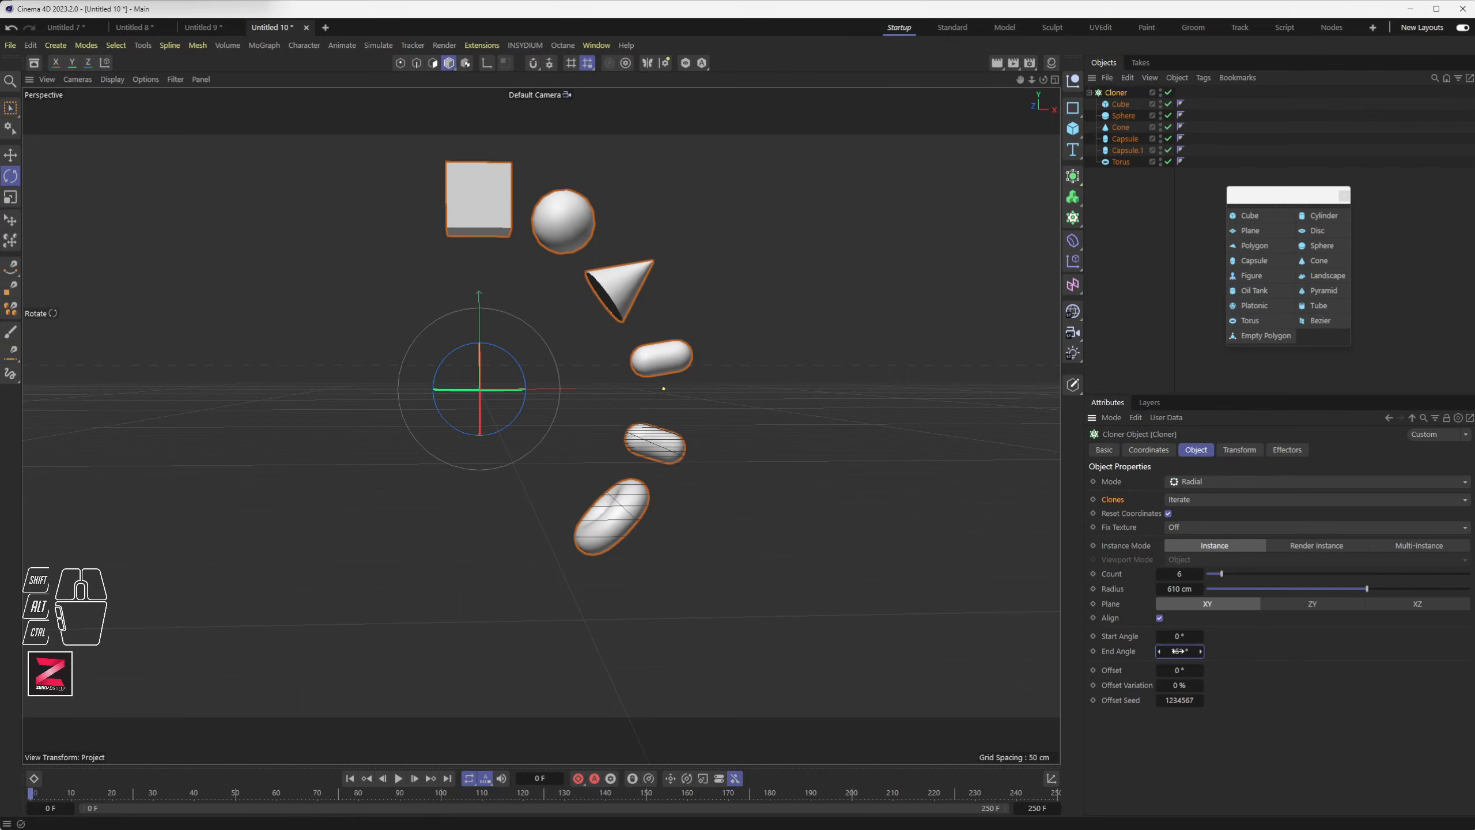
left_click_drag(1178, 650, 1209, 650)
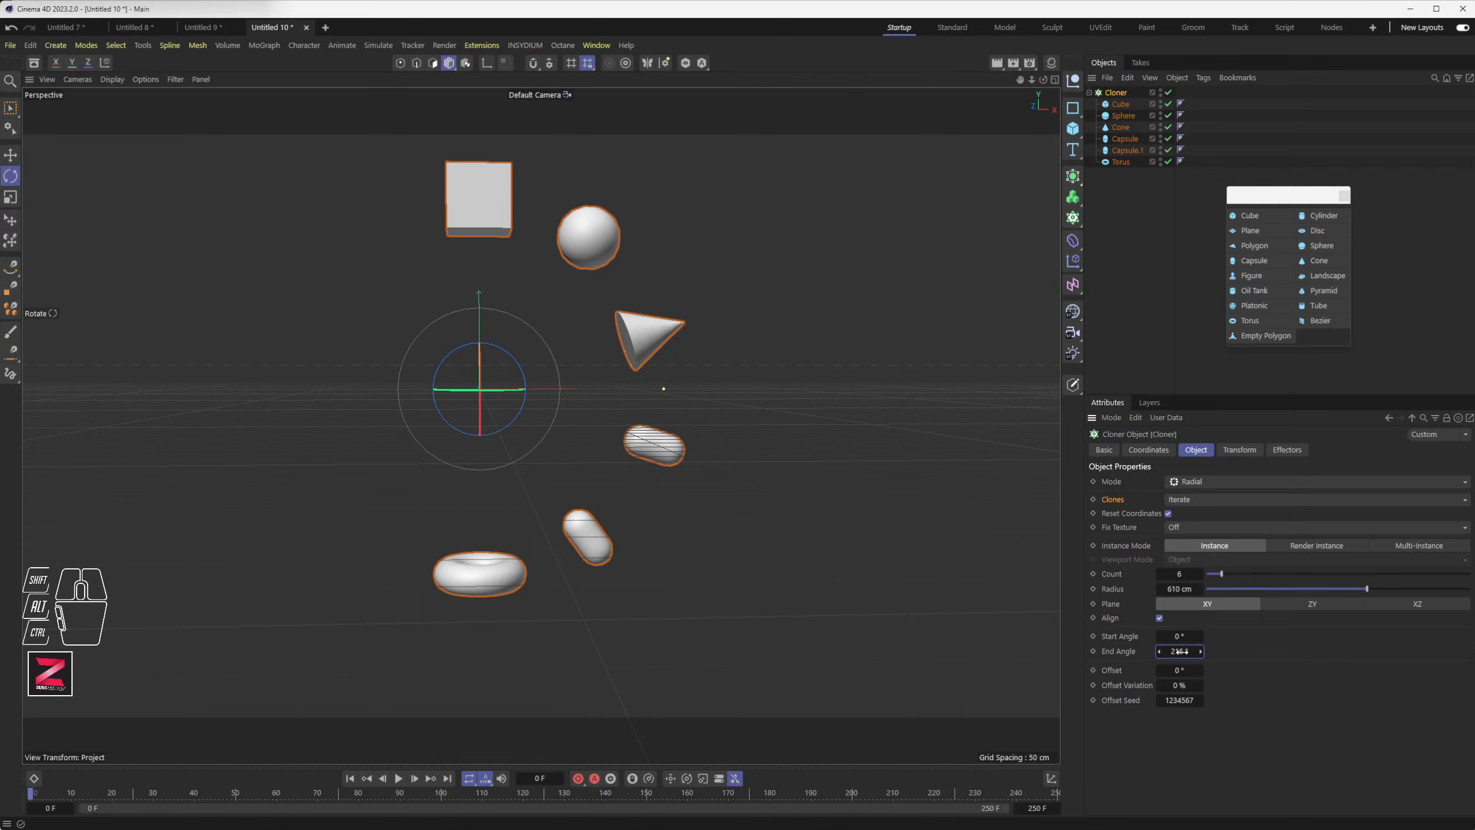
mouse_move(1179, 650)
left_mouse_down()
mouse_move(1166, 650)
mouse_move(1179, 651)
left_mouse_up()
left_click_drag(693, 426, 639, 368, "alt")
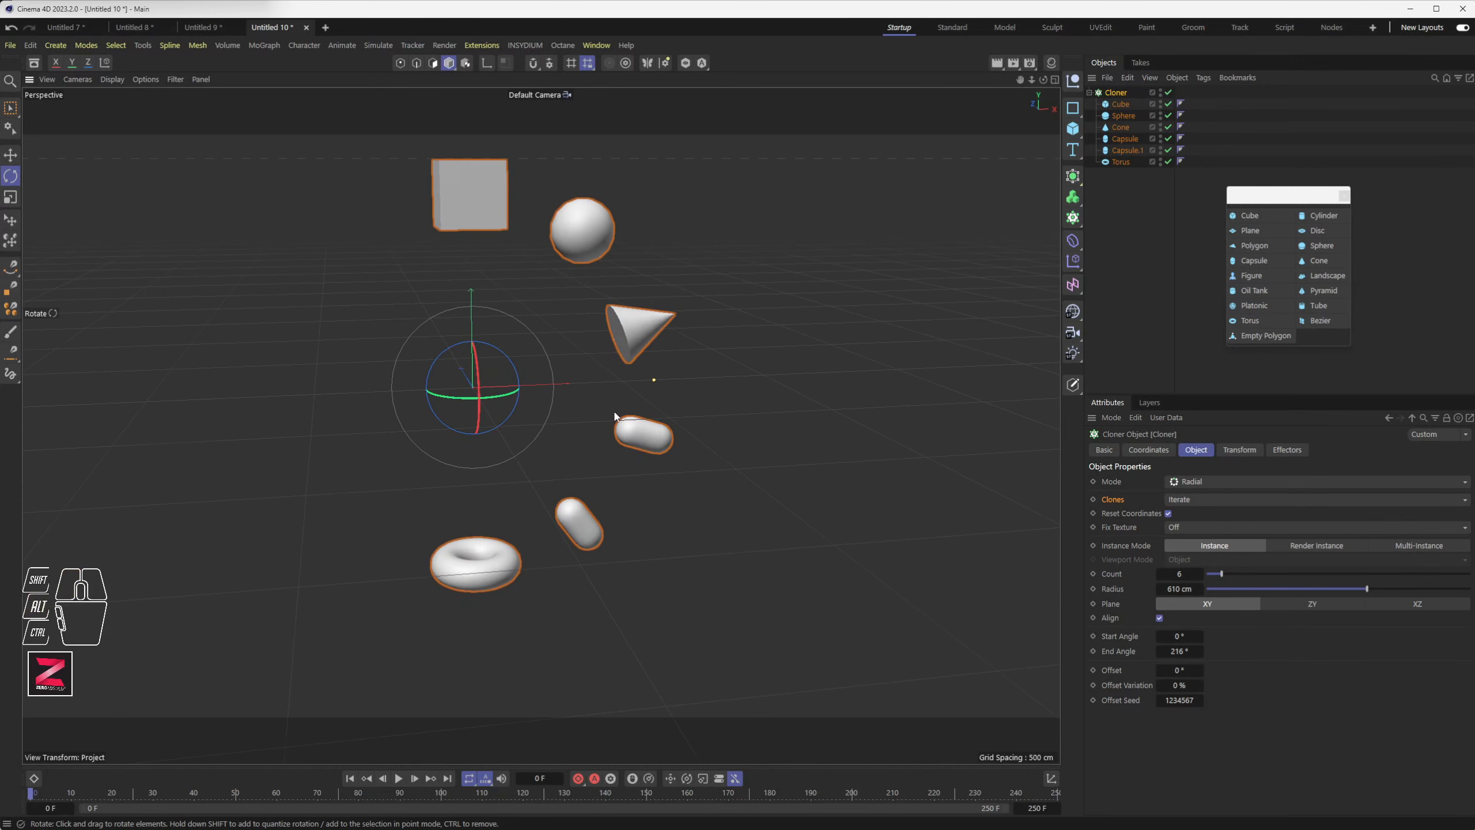
mouse_move(1179, 670)
left_mouse_down()
mouse_move(1225, 670)
mouse_move(1150, 670)
mouse_move(1202, 671)
mouse_move(1162, 670)
mouse_move(1179, 670)
left_mouse_up()
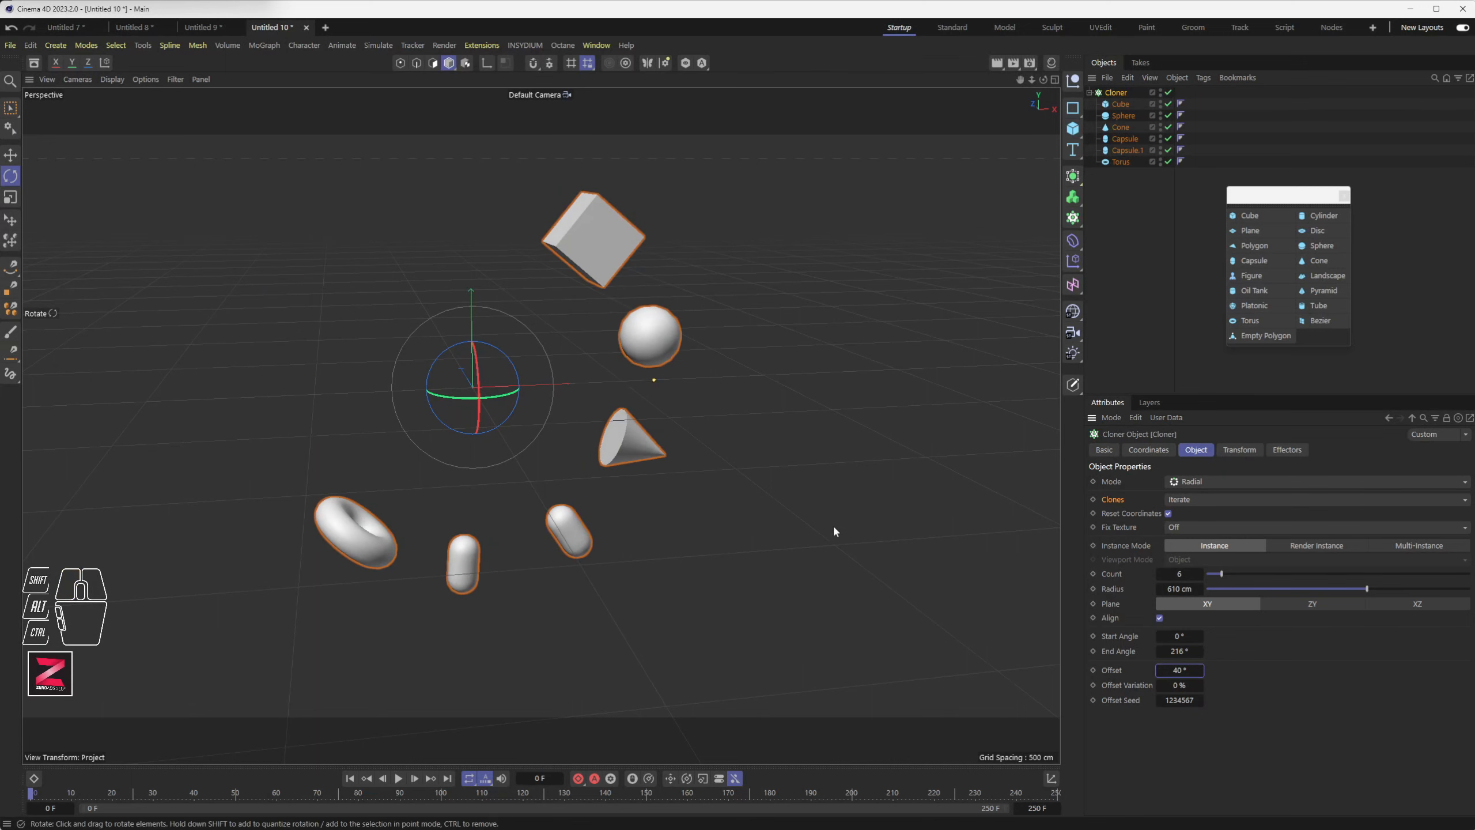
Step: Make the Cloner editable and expand its hierarchy to show the separate primitives
right_click(1113, 92)
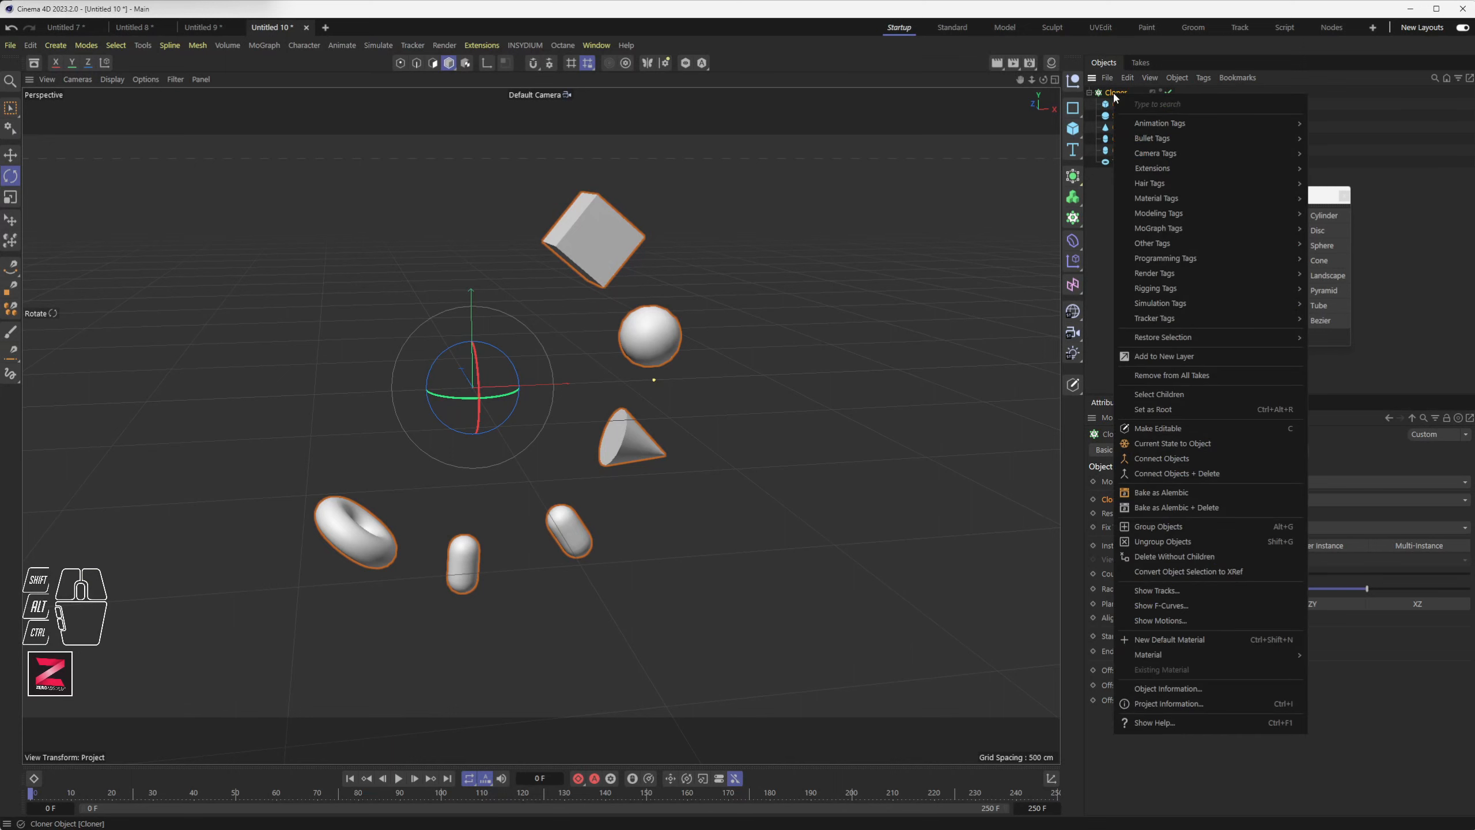
key("Escape")
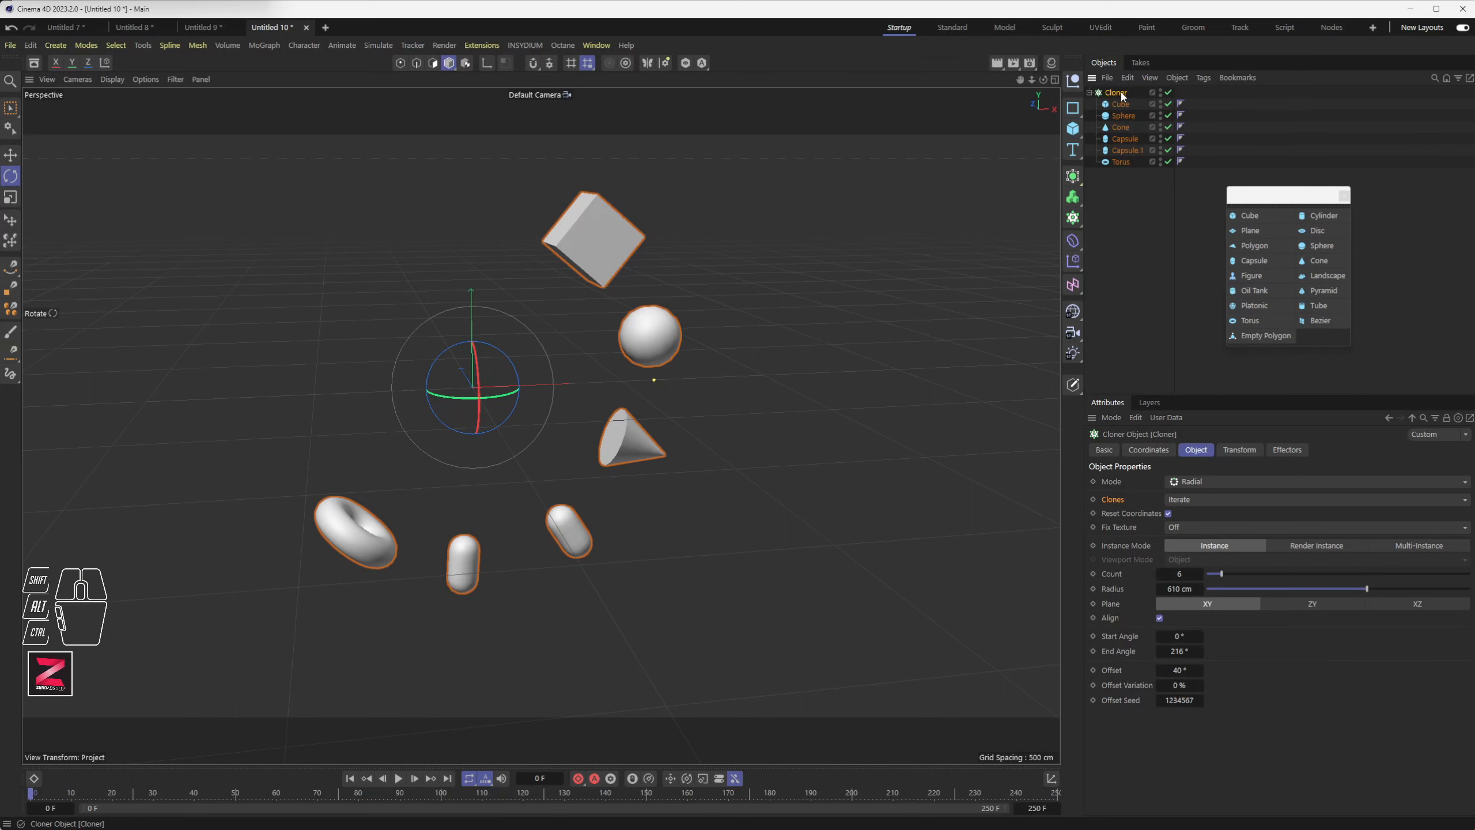
left_click(1075, 389)
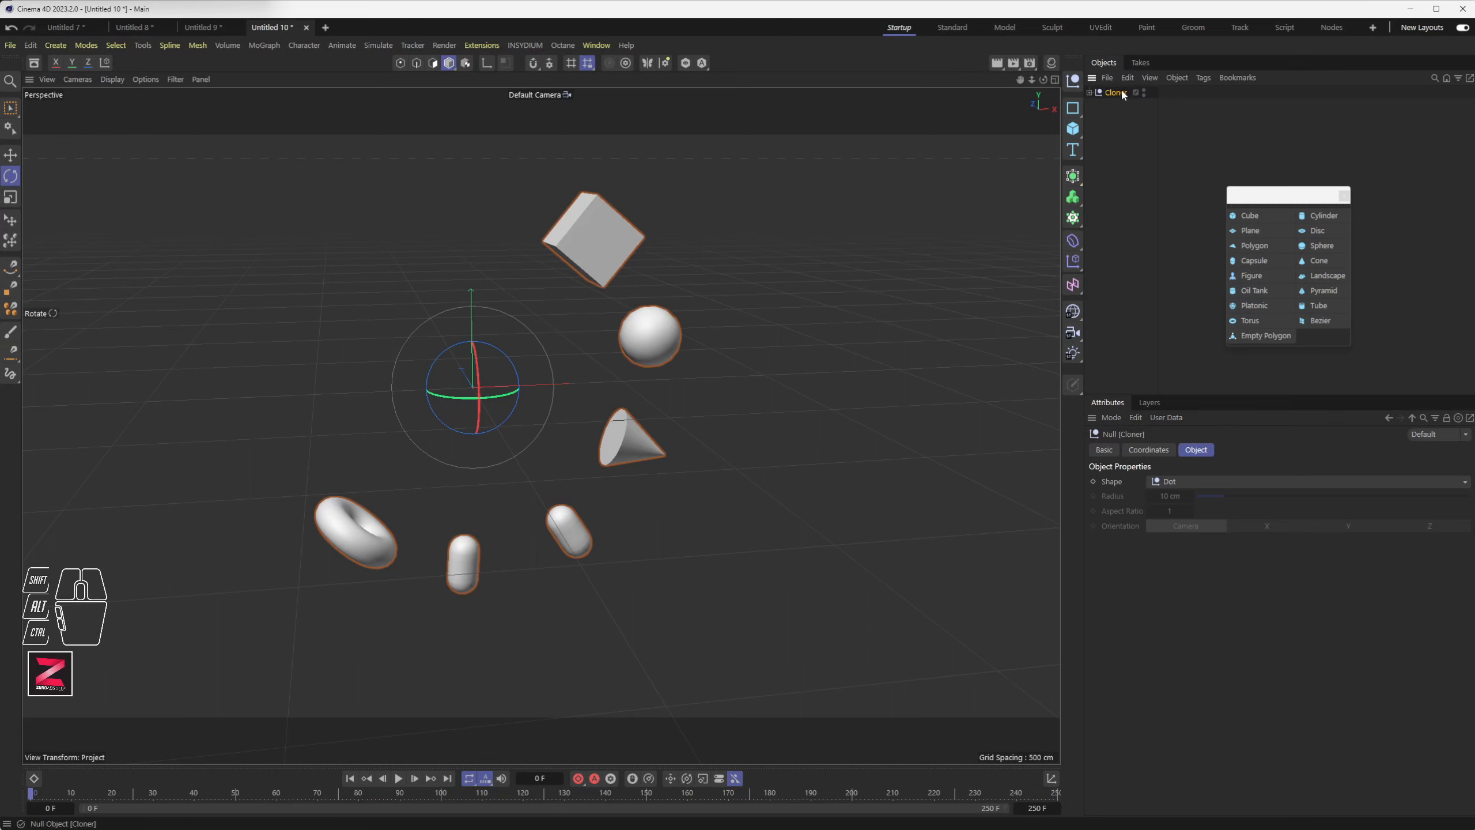
left_click(1089, 92)
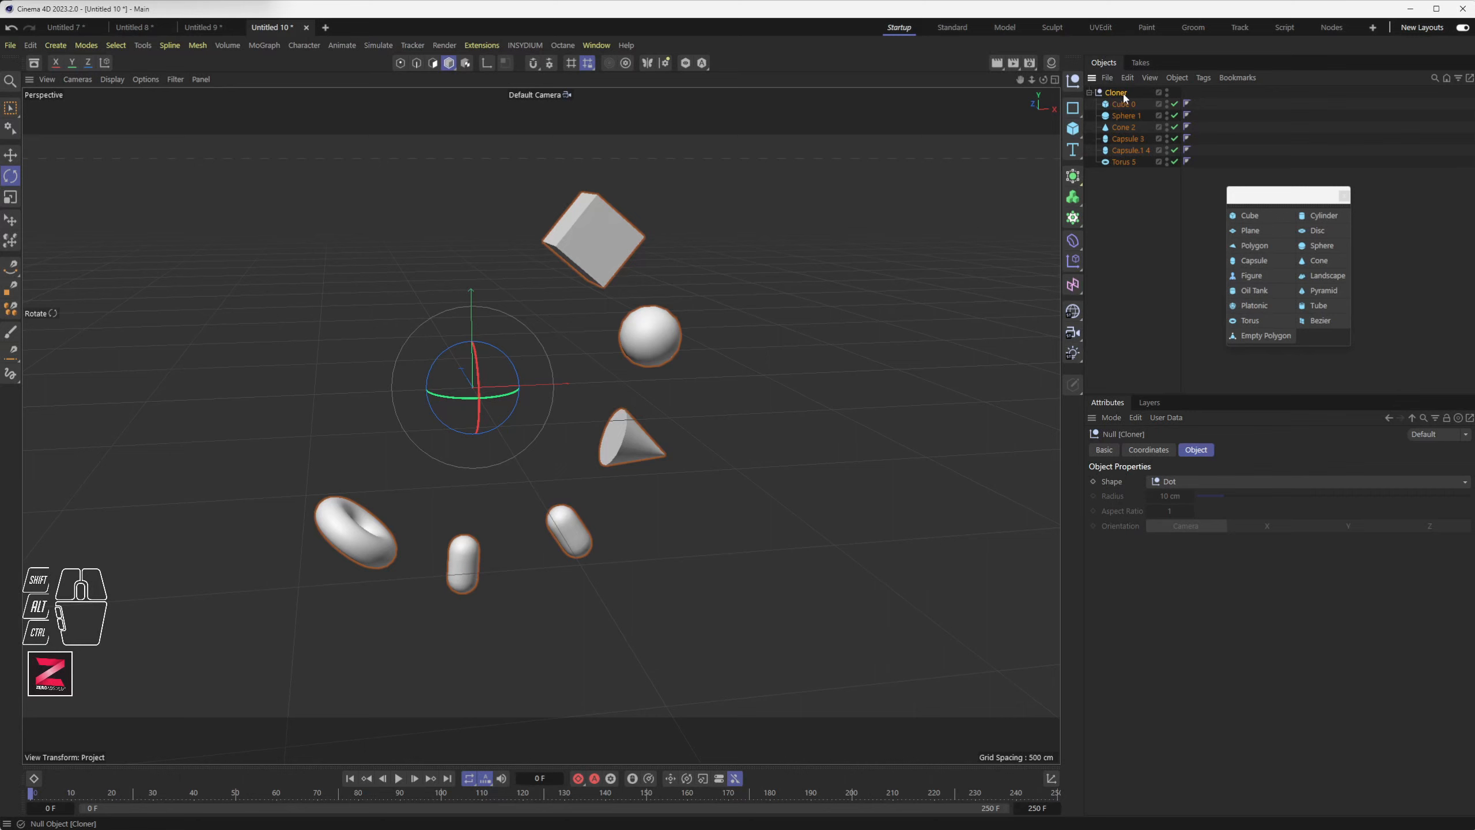
Step: Move all six primitives, from Cube 0 to Torus 5, out of the Cloner null to the top level
left_click(1124, 104)
left_click(1121, 162, "shift")
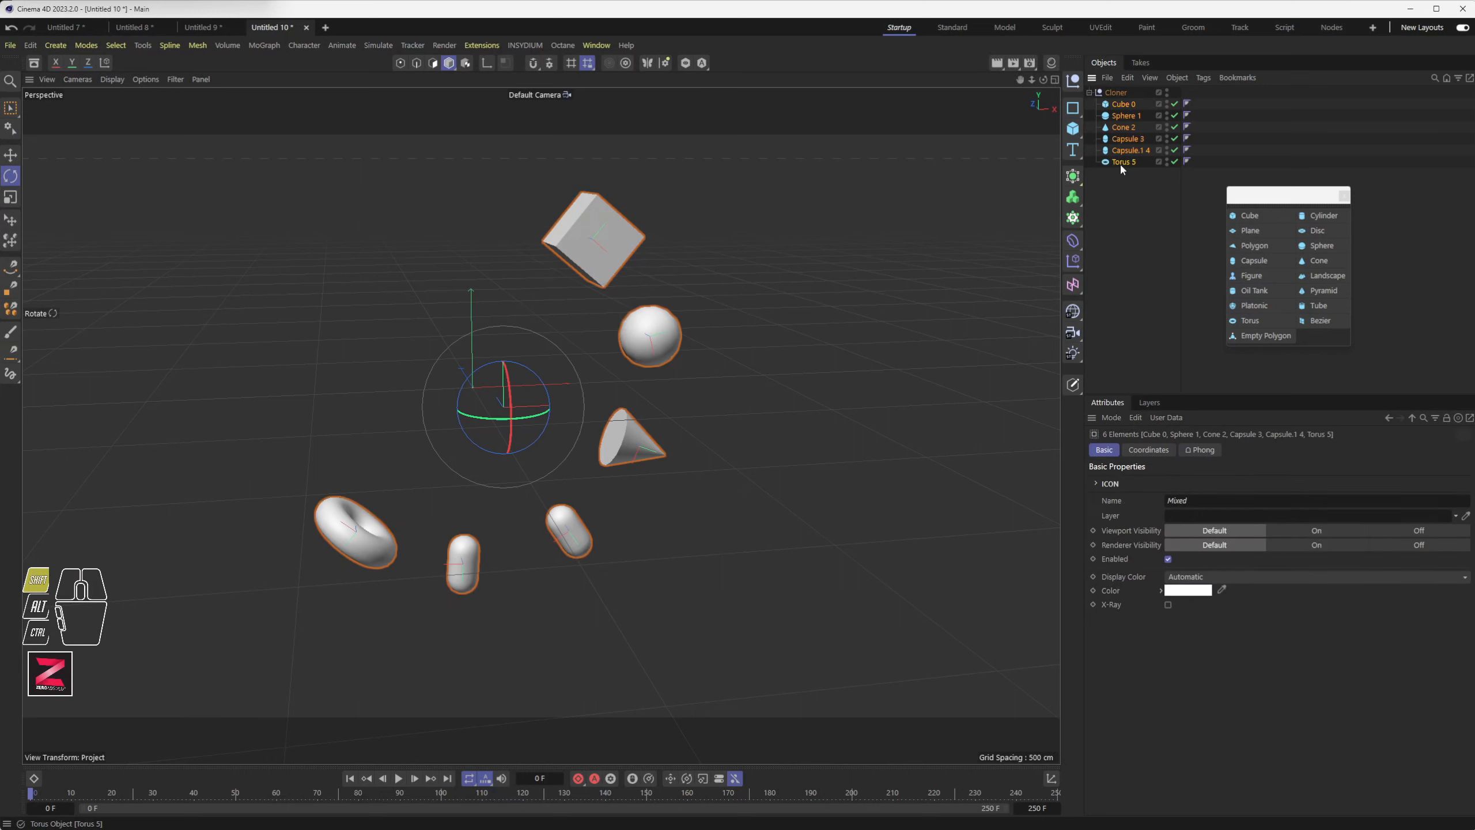
left_click_drag(1120, 162, 1129, 259)
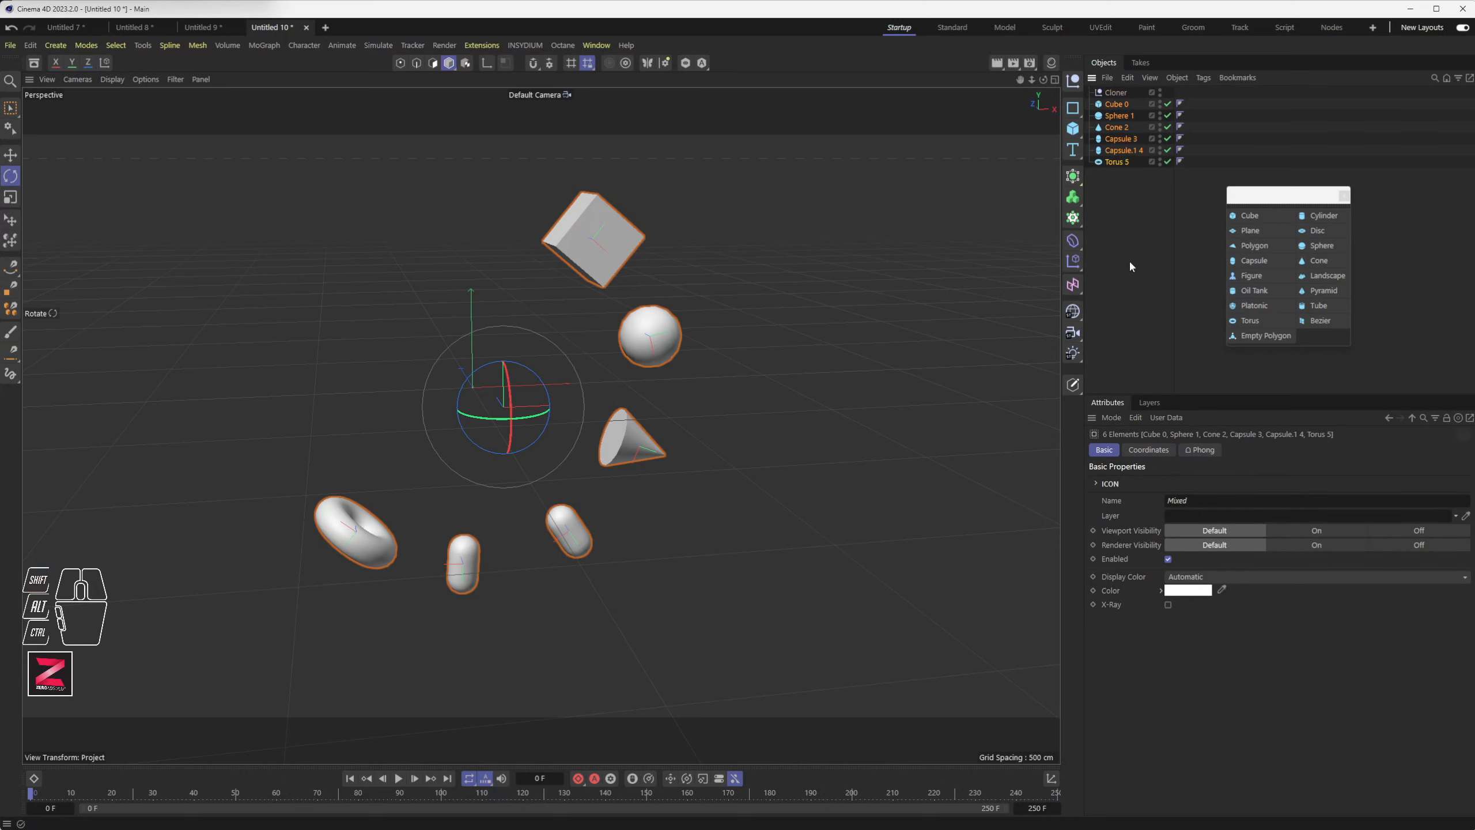
Step: Delete the empty Cloner null
left_click(1136, 94)
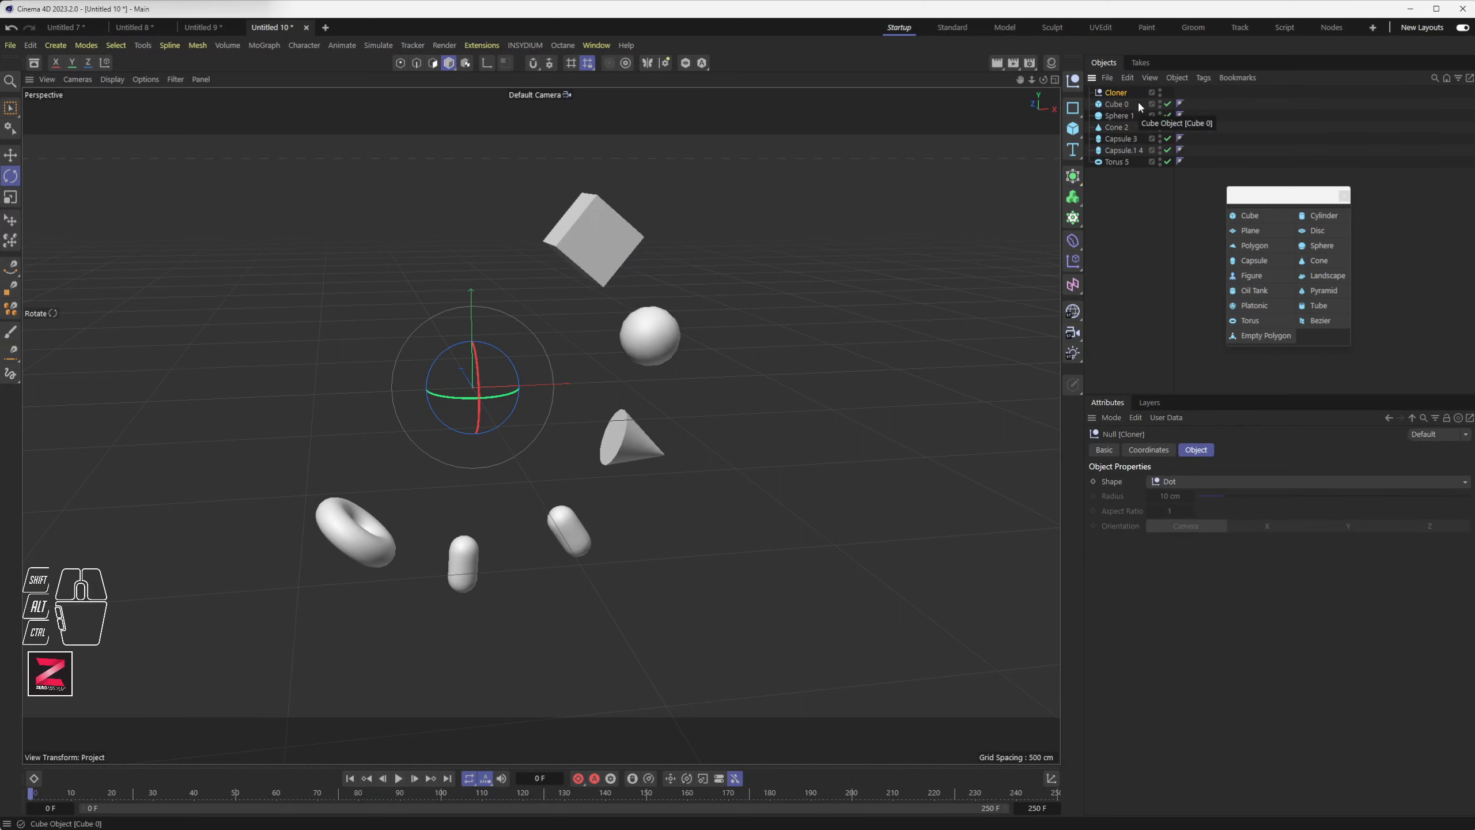
key("Delete")
mouse_move(523, 428)
left_mouse_down("alt")
mouse_move(678, 452)
mouse_move(837, 366)
mouse_move(737, 489)
mouse_move(533, 426)
mouse_move(443, 338)
mouse_move(488, 317)
mouse_move(583, 362)
mouse_move(535, 402)
left_mouse_up("alt")
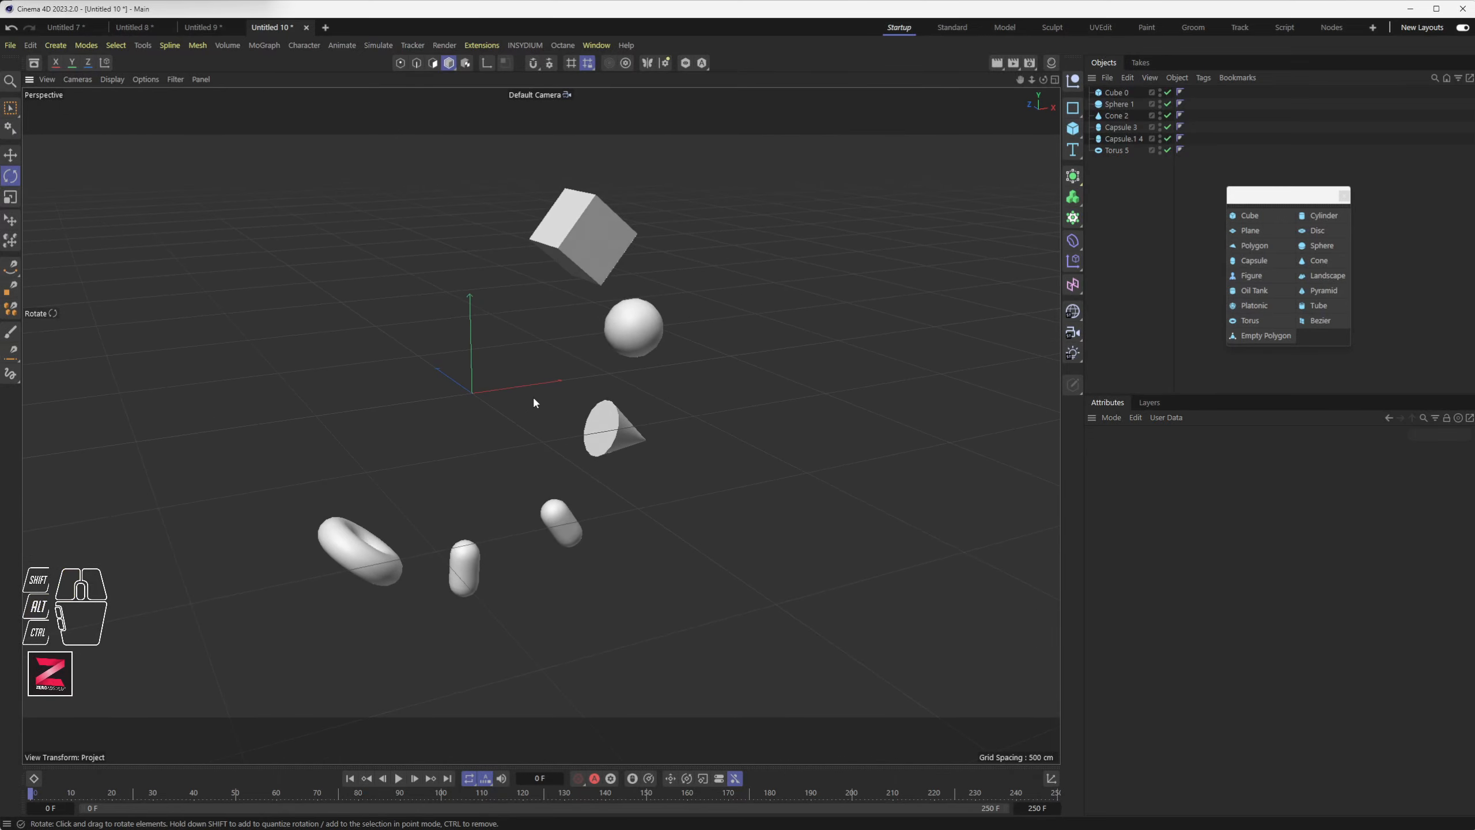